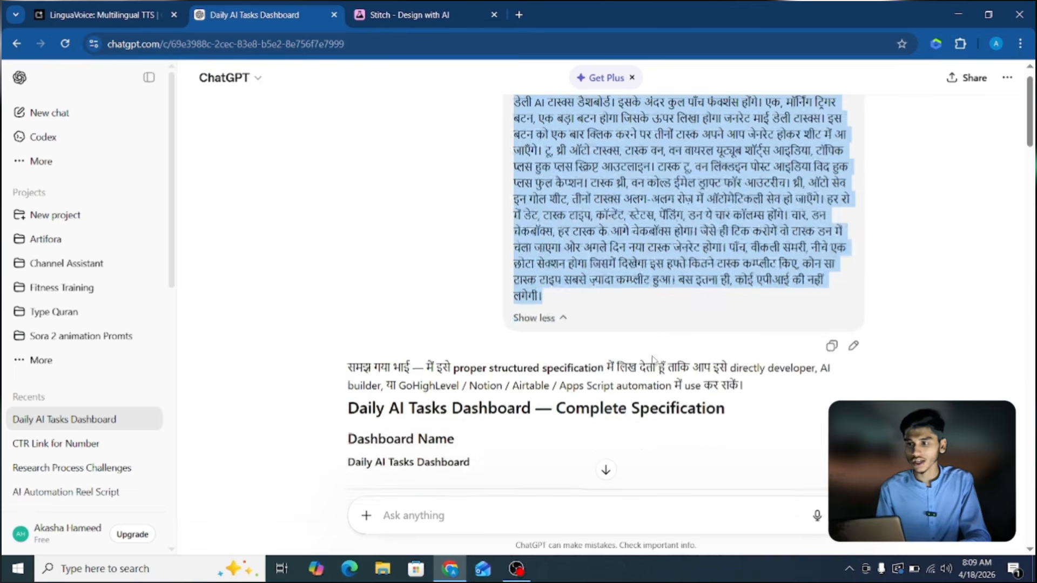
# Review the Daily AI Tasks Dashboard specification from the original request through the important requirements and platform version options.
pyautogui.scroll(1, 654, 361)
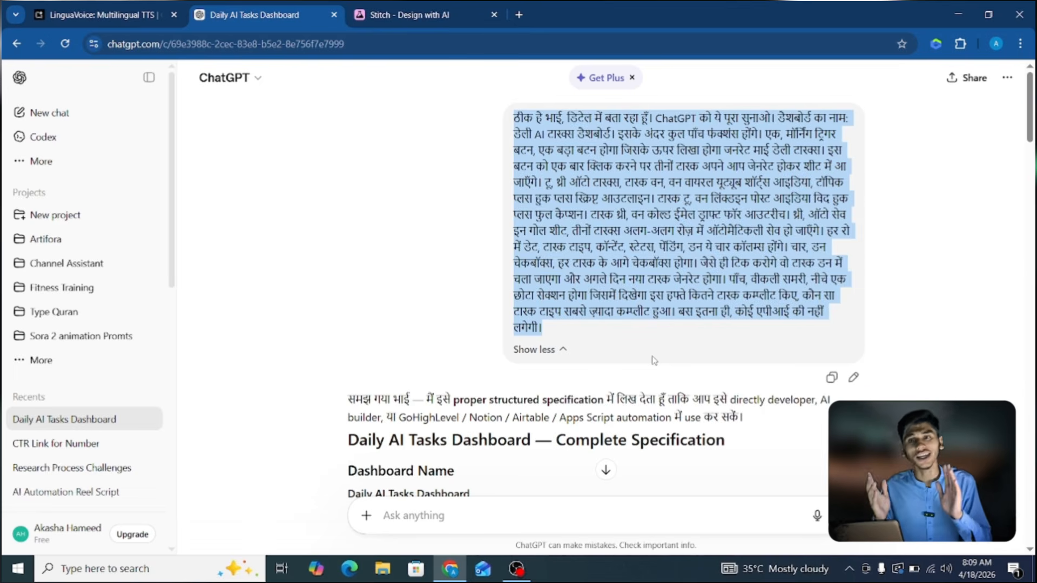
pyautogui.scroll(-8, 653, 360)
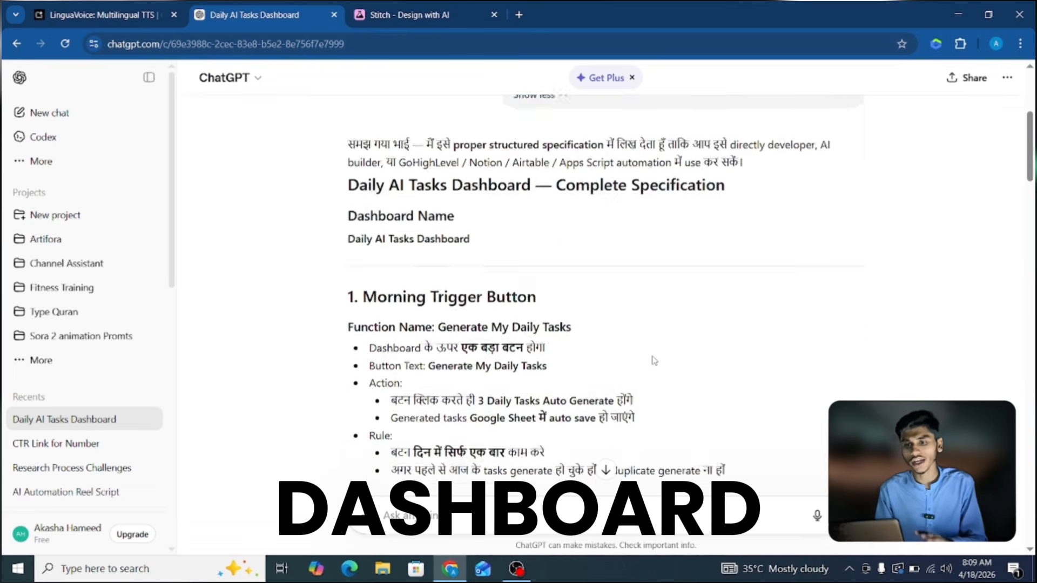
pyautogui.scroll(-12, 654, 361)
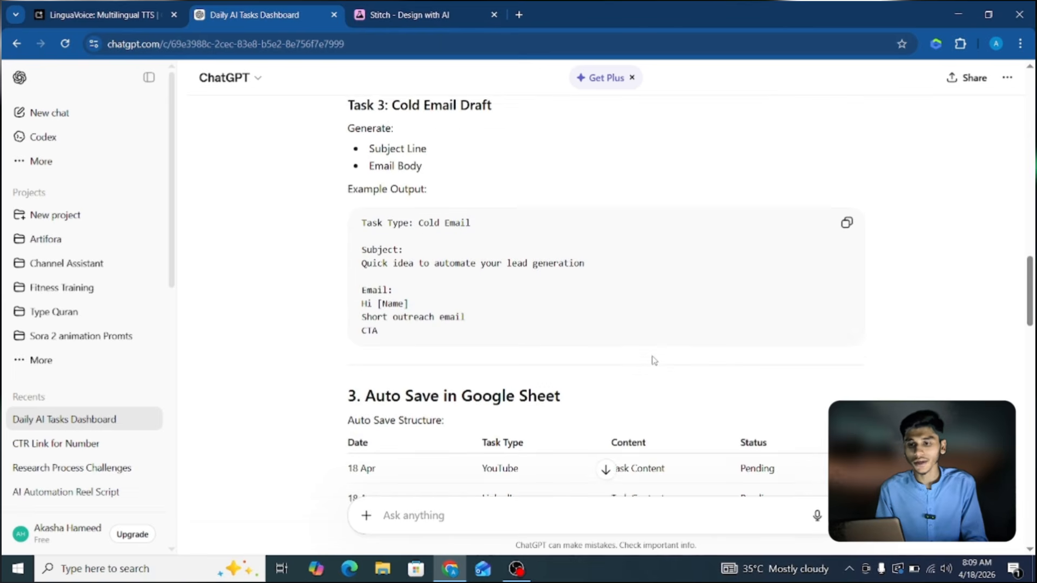
pyautogui.scroll(-5, 654, 360)
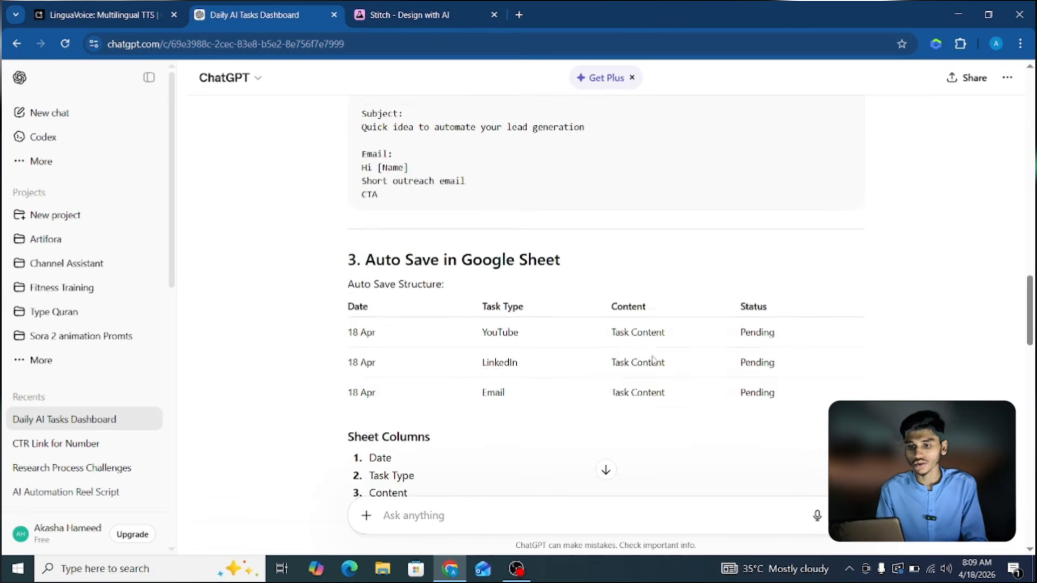
pyautogui.scroll(-10, 653, 356)
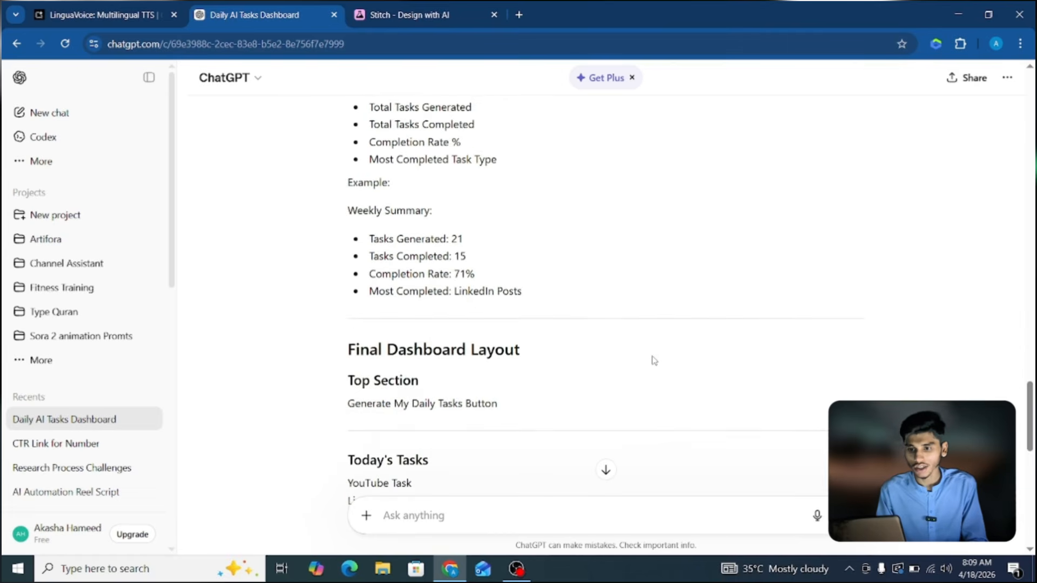
pyautogui.scroll(-9, 654, 360)
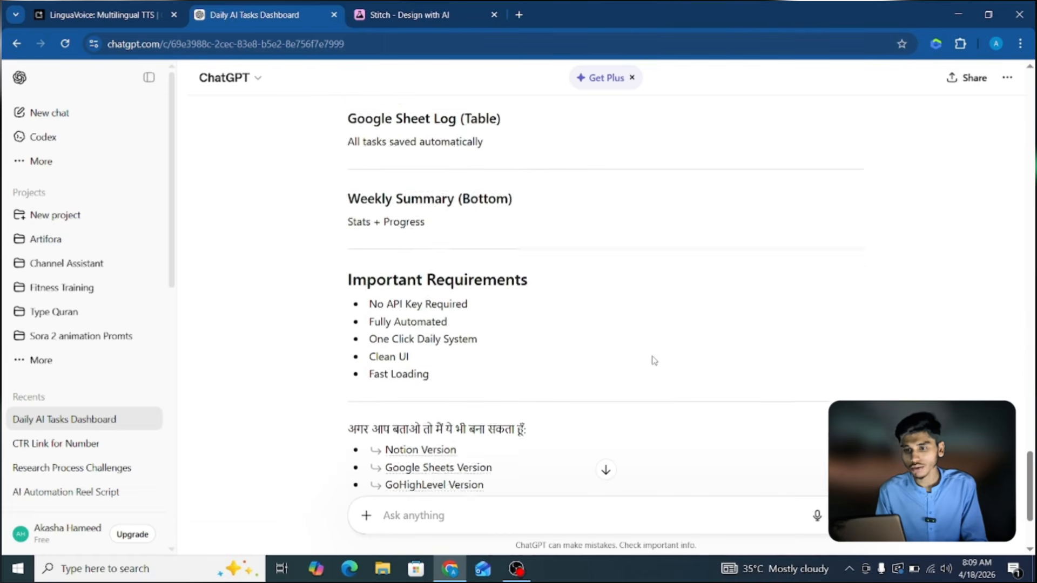
pyautogui.scroll(-3, 654, 361)
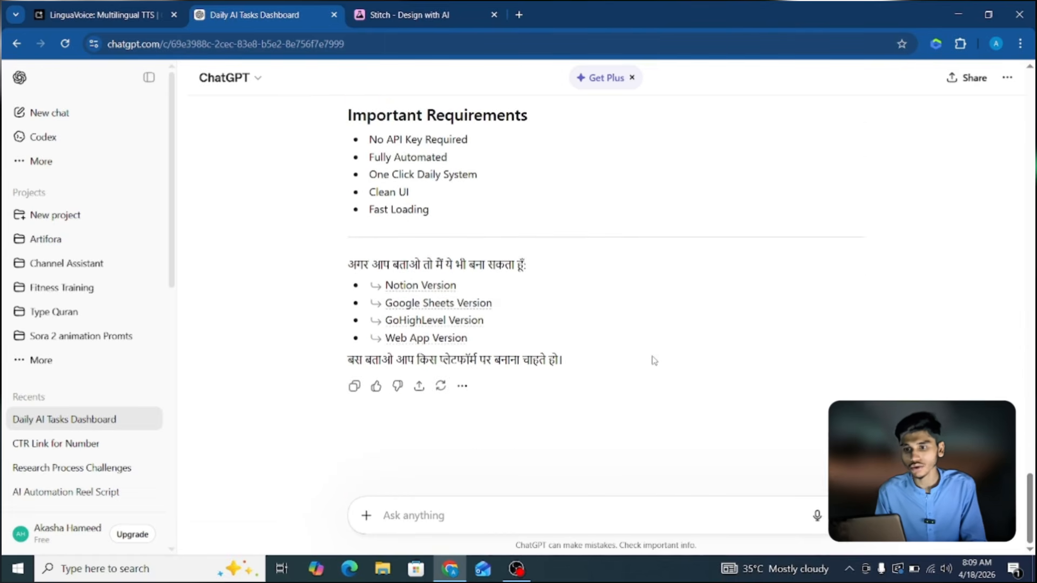
# Dictate and send an Urdu follow-up requesting English text, automatic analysis of connected social accounts, and a detailed prompt for Stitch AI.
pyautogui.click(816, 515)
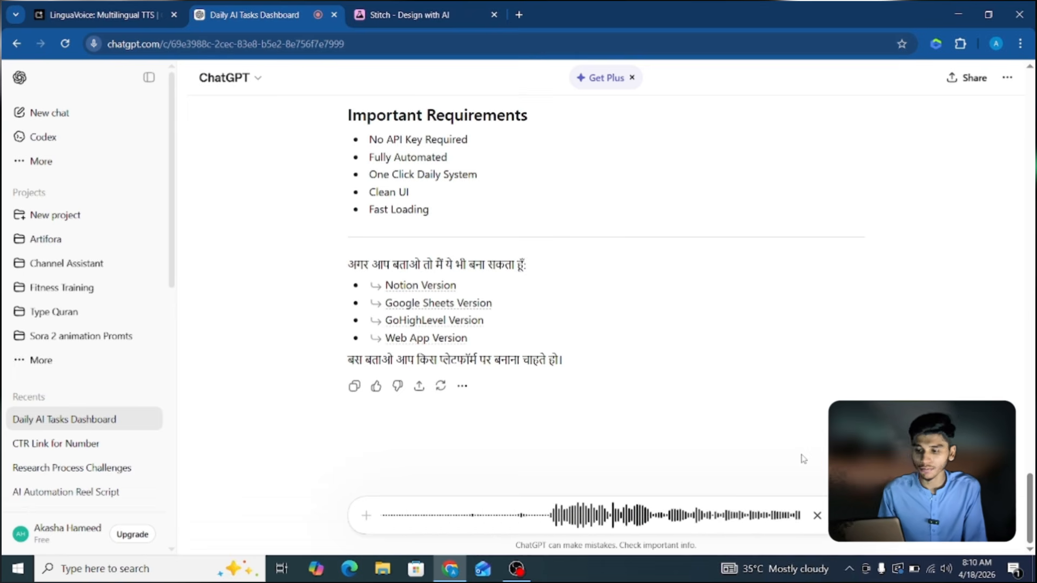
pyautogui.click(845, 516)
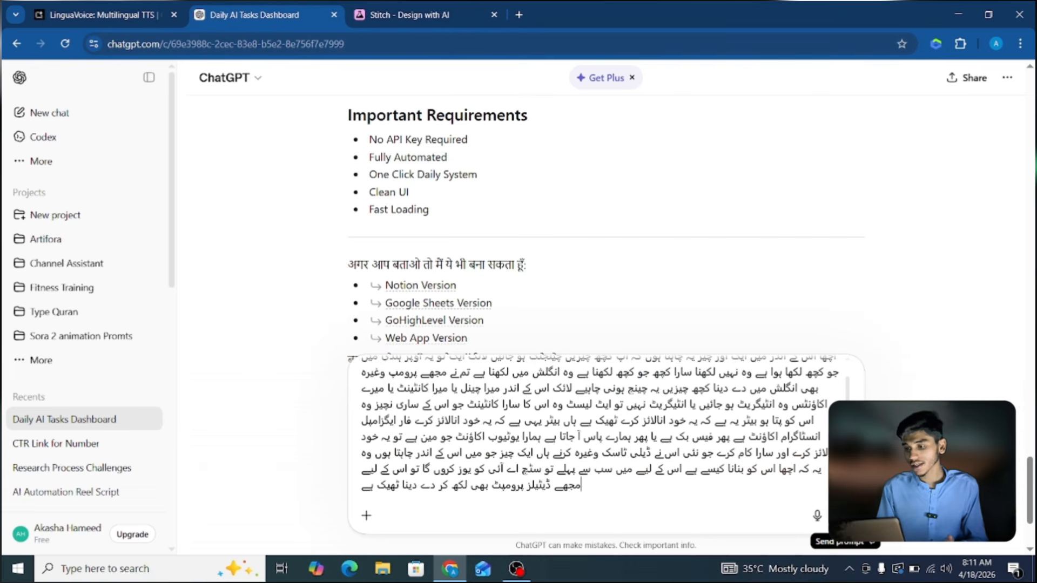
pyautogui.click(845, 516)
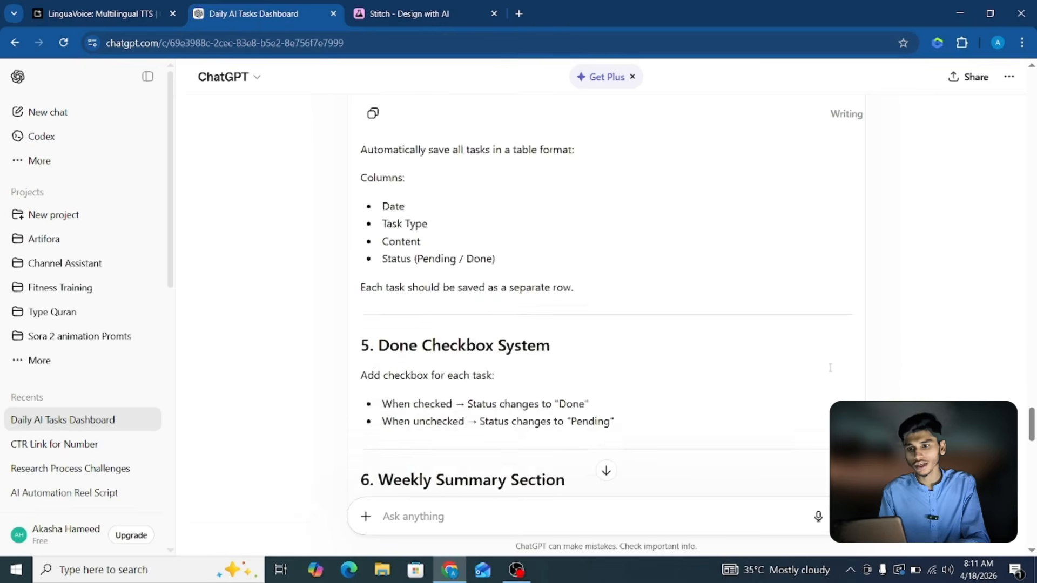
# Look through the generated Stitch prompt down to its Final Output section and copy the whole prompt.
pyautogui.scroll(-10, 830, 367)
pyautogui.scroll(-15, 830, 367)
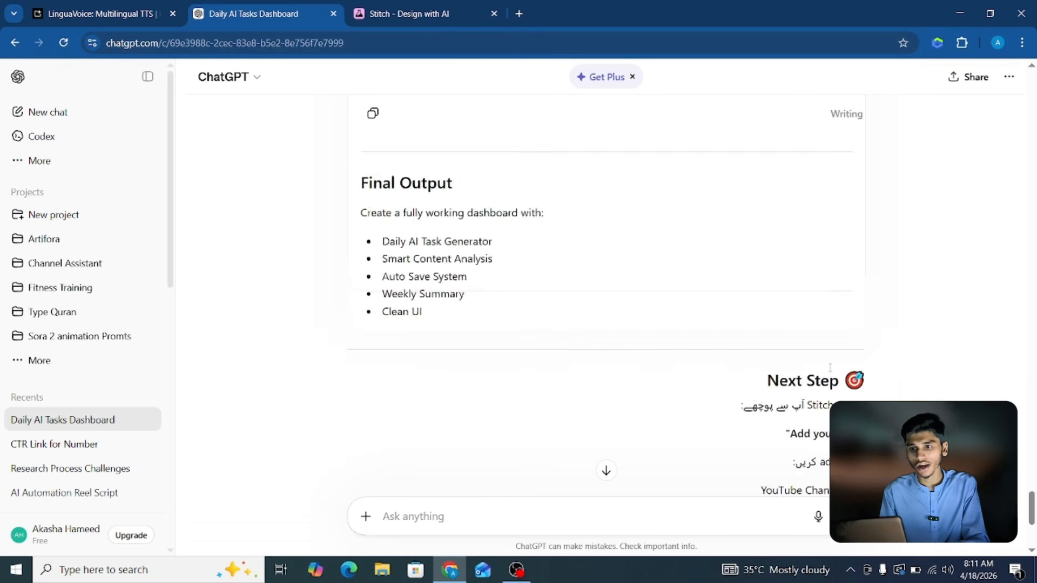
pyautogui.scroll(5, 832, 371)
pyautogui.scroll(3, 830, 372)
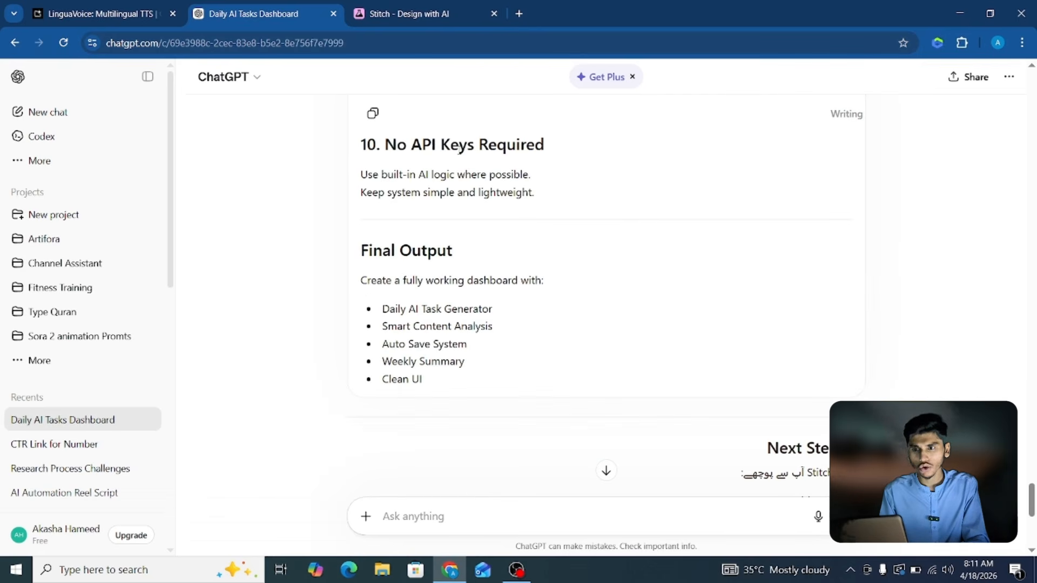
pyautogui.click(370, 114)
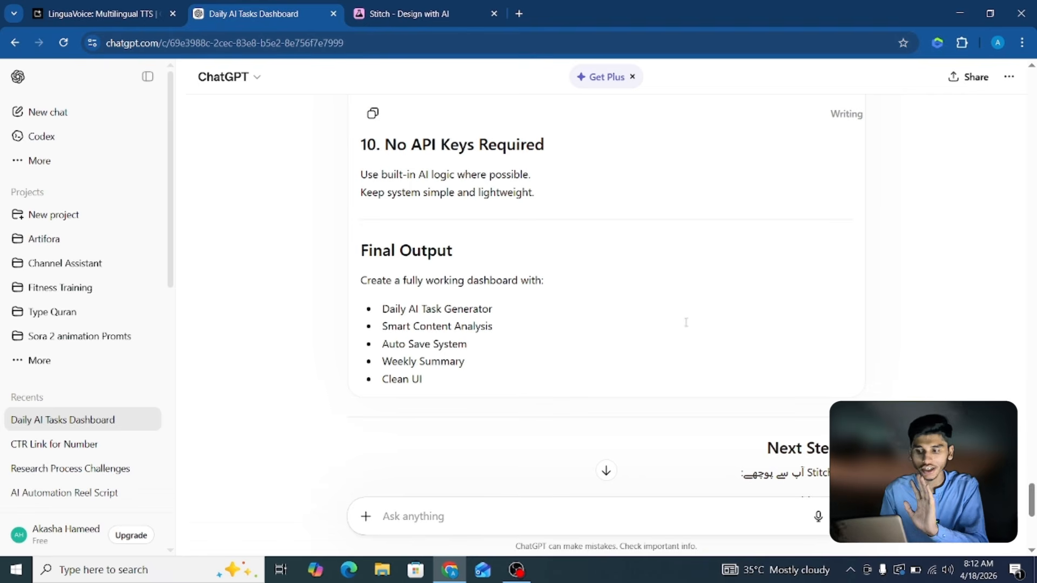
pyautogui.scroll(1, 687, 324)
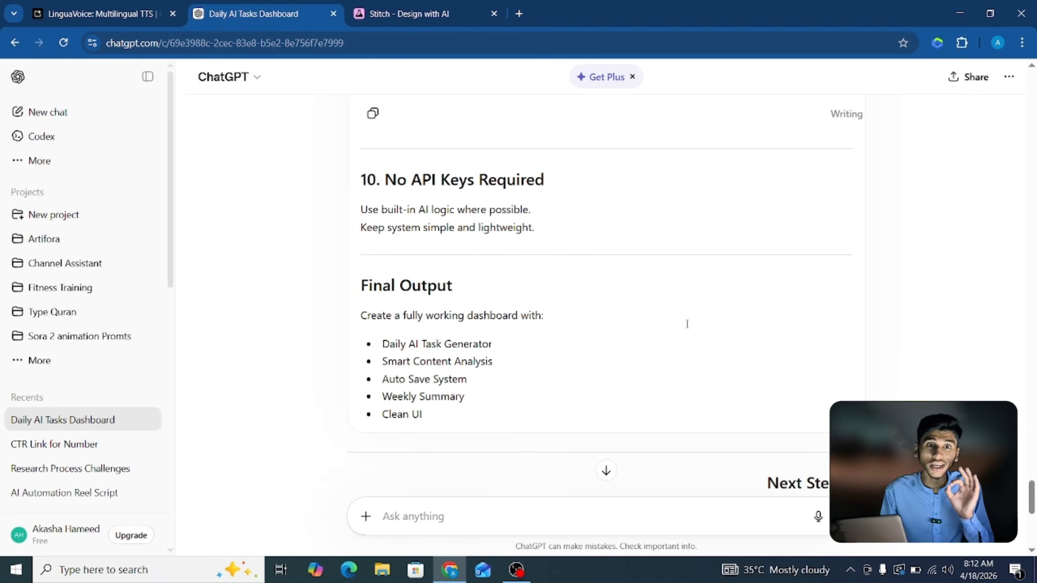
pyautogui.scroll(3, 687, 324)
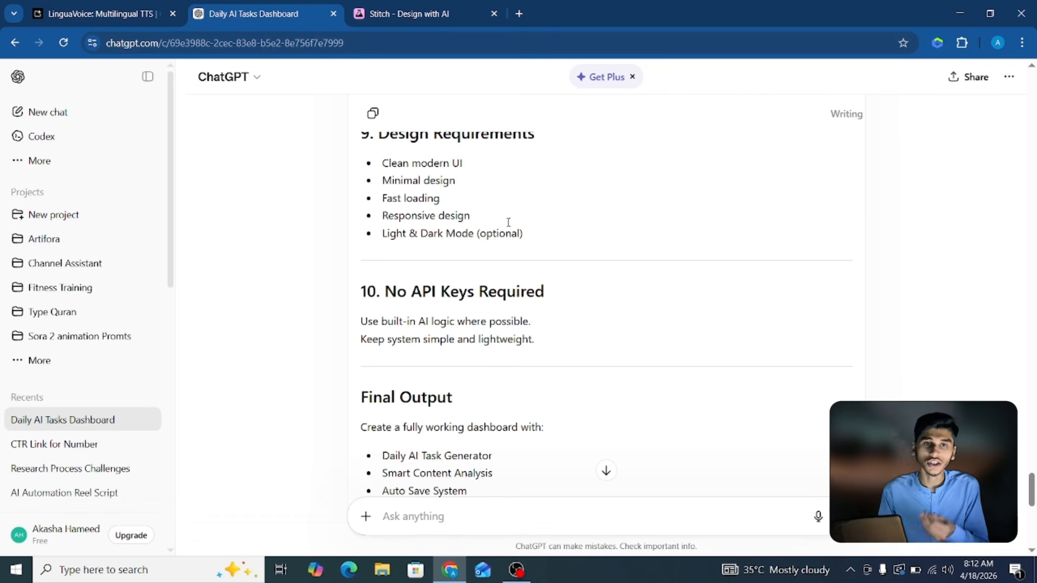
pyautogui.scroll(-1, 508, 222)
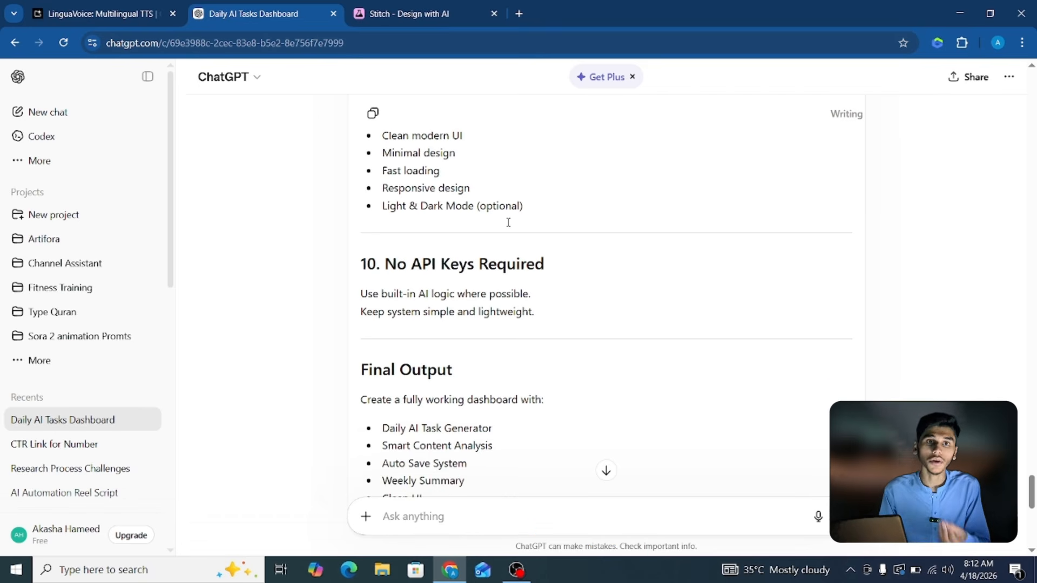
# Switch to Stitch and paste the copied dashboard prompt into the design request.
pyautogui.click(438, 6)
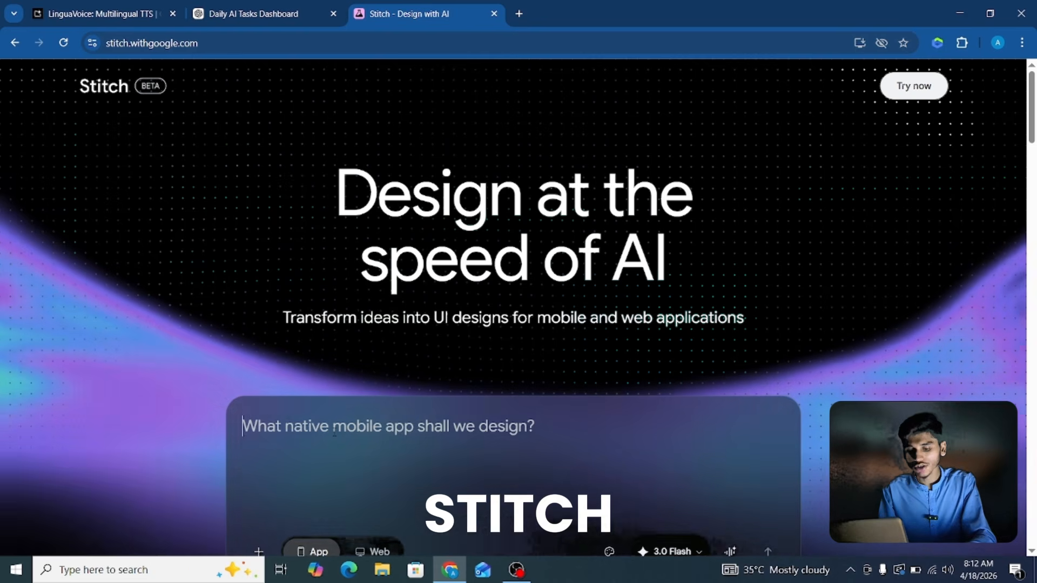
pyautogui.hotkey('ctrl', 'v')
pyautogui.scroll(-3, 517, 438)
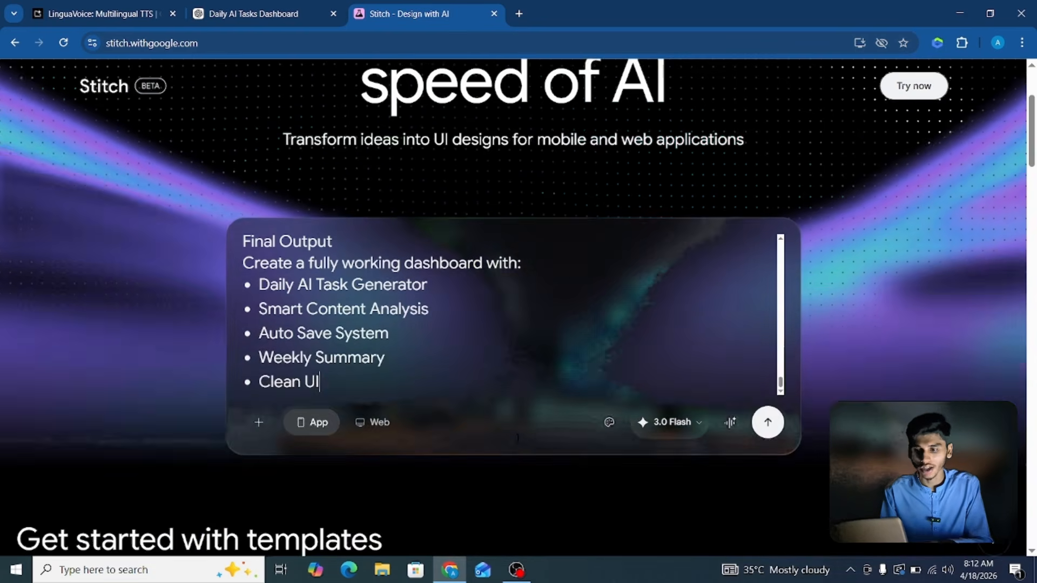
# Set the design type to Web and submit the Daily AI Tasks Dashboard prompt for generation with 3.0 Flash.
pyautogui.scroll(-2, 516, 436)
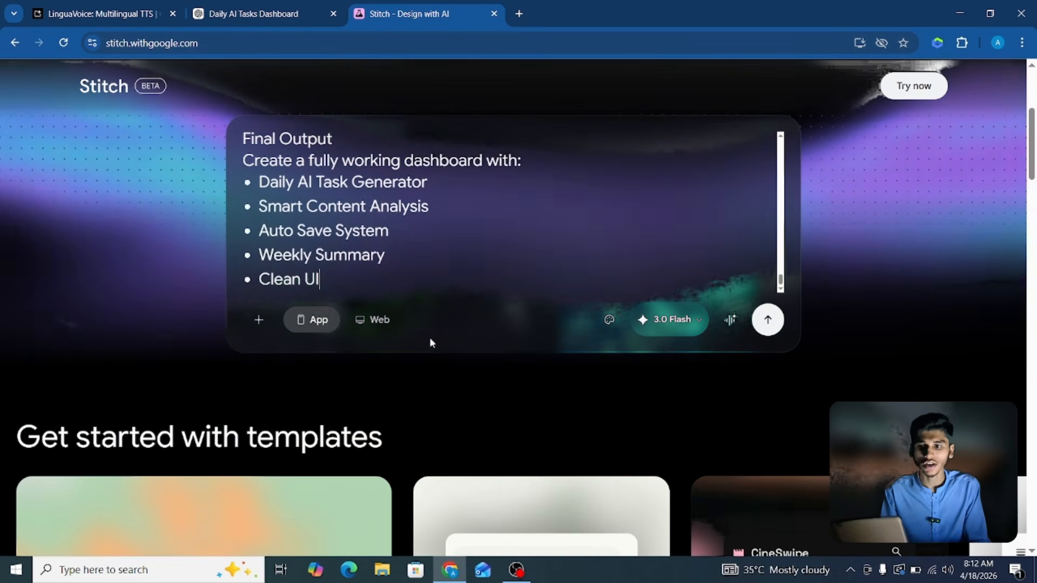
pyautogui.click(380, 327)
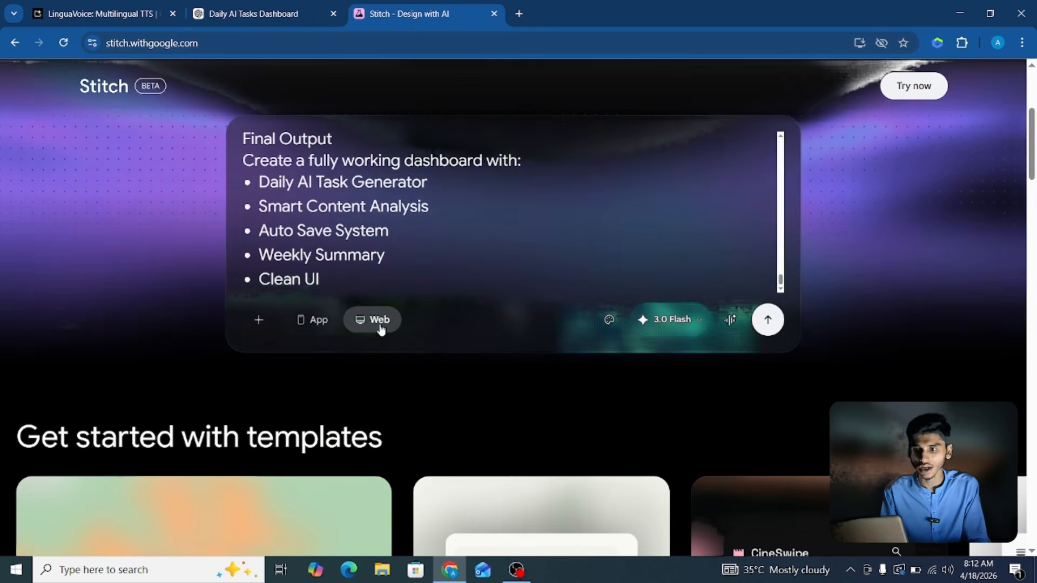
pyautogui.click(766, 321)
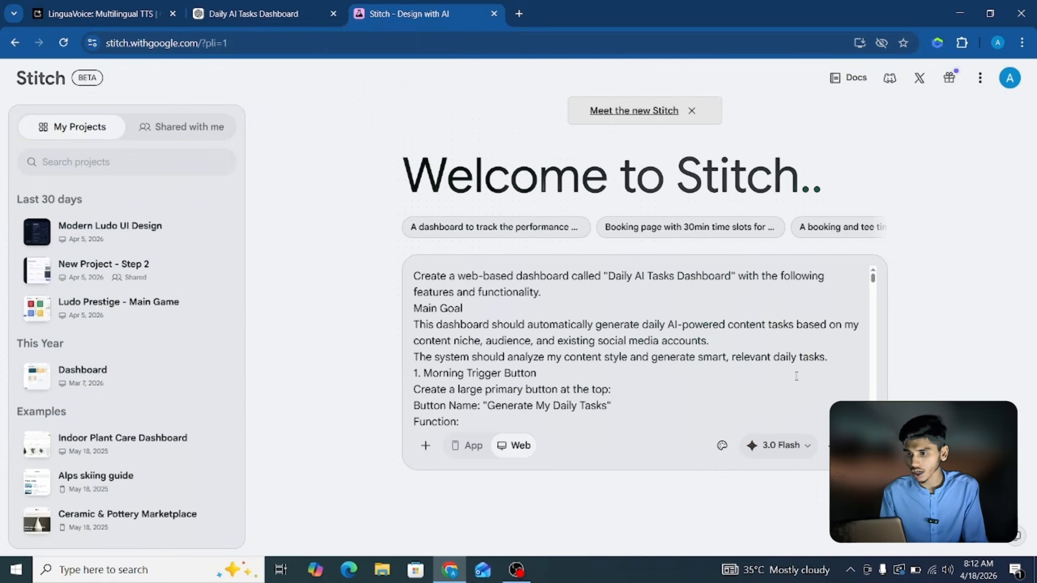
pyautogui.scroll(-15, 753, 360)
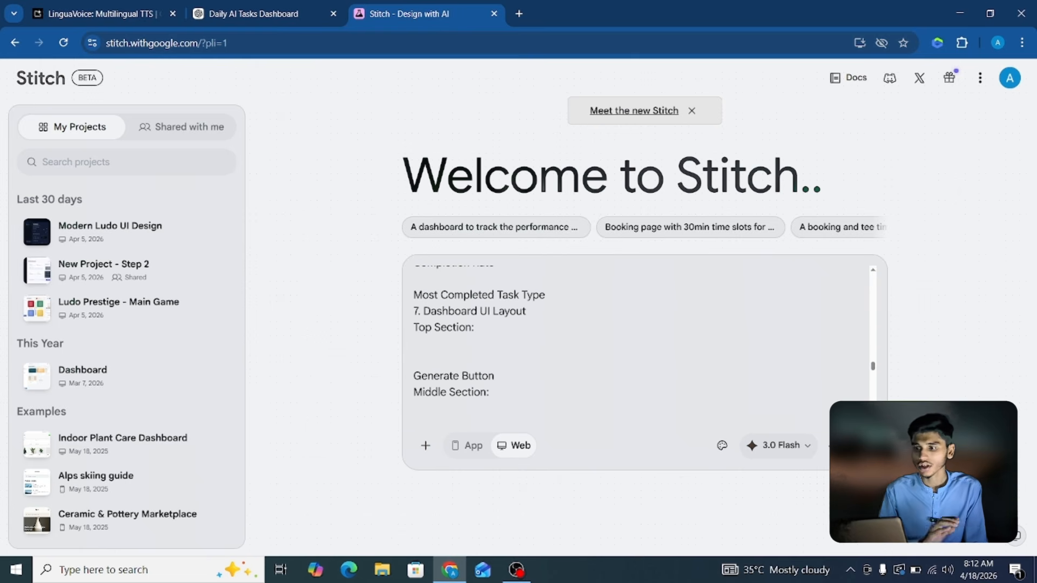
pyautogui.click(864, 445)
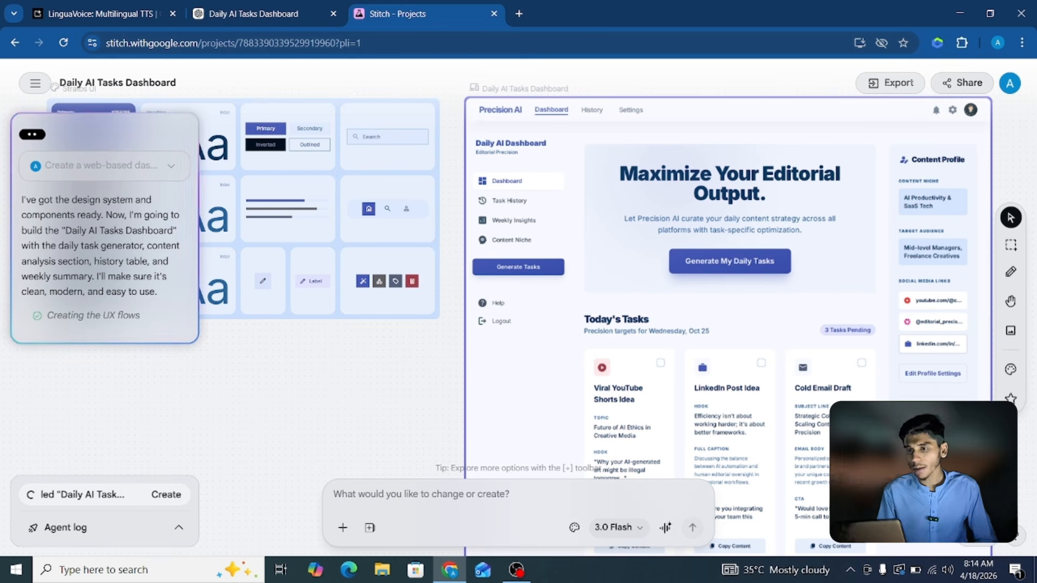
# Examine the generated Daily AI Tasks Dashboard screen, including the hero area, today's task cards, content profile, task history and weekly summary.
pyautogui.scroll(-5, 884, 372)
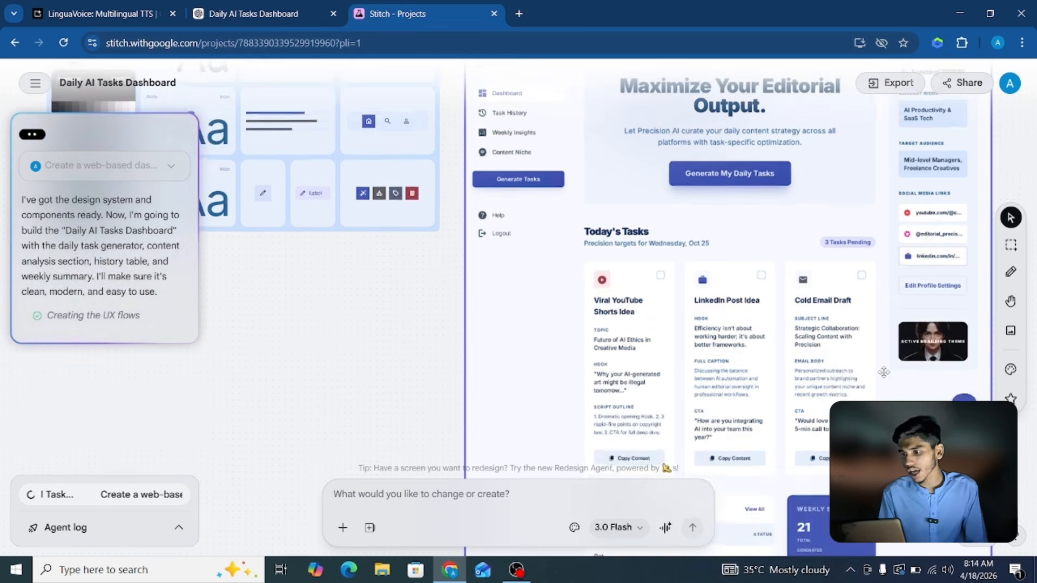
pyautogui.scroll(-1, 883, 372)
pyautogui.scroll(2, 883, 372)
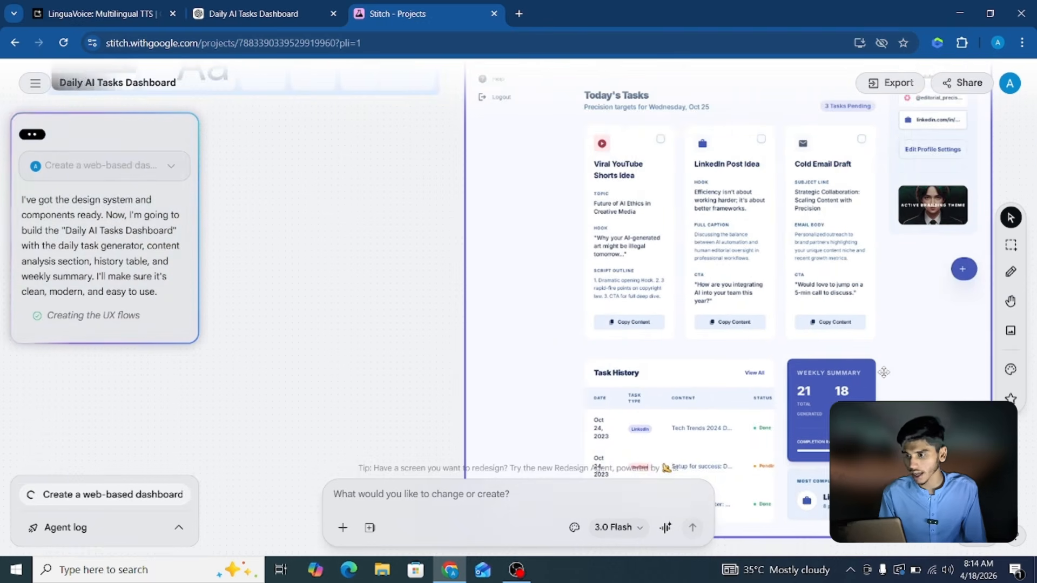
pyautogui.hscroll(1, 884, 372)
pyautogui.hscroll(1, 883, 372)
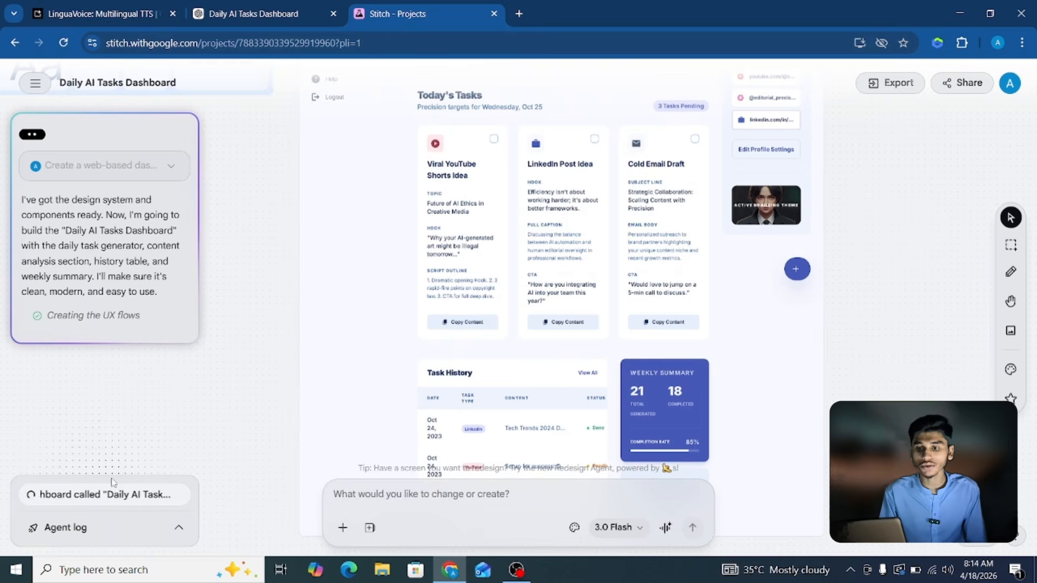
pyautogui.scroll(1, 367, 354)
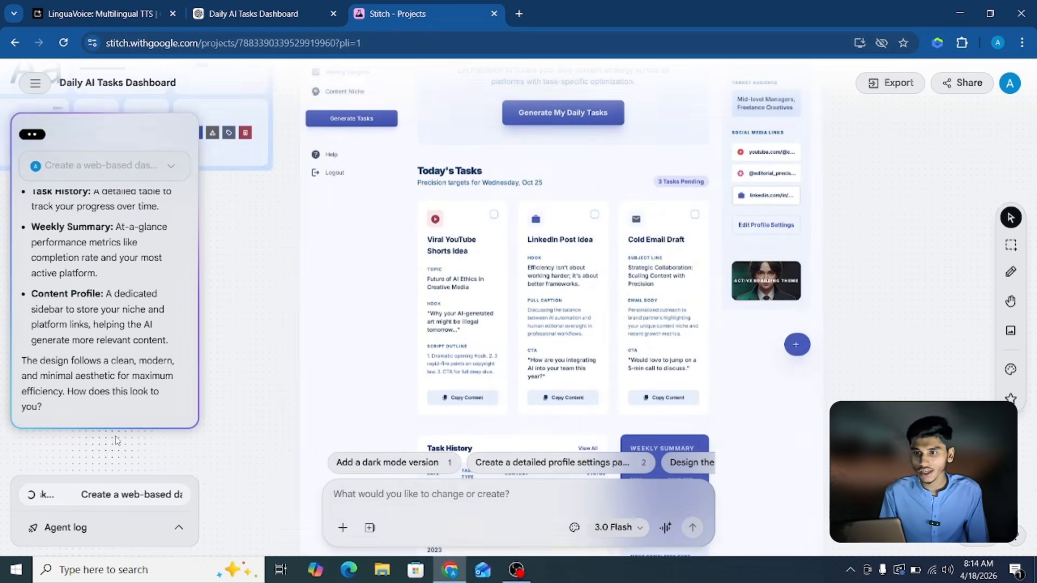
pyautogui.scroll(3, 423, 299)
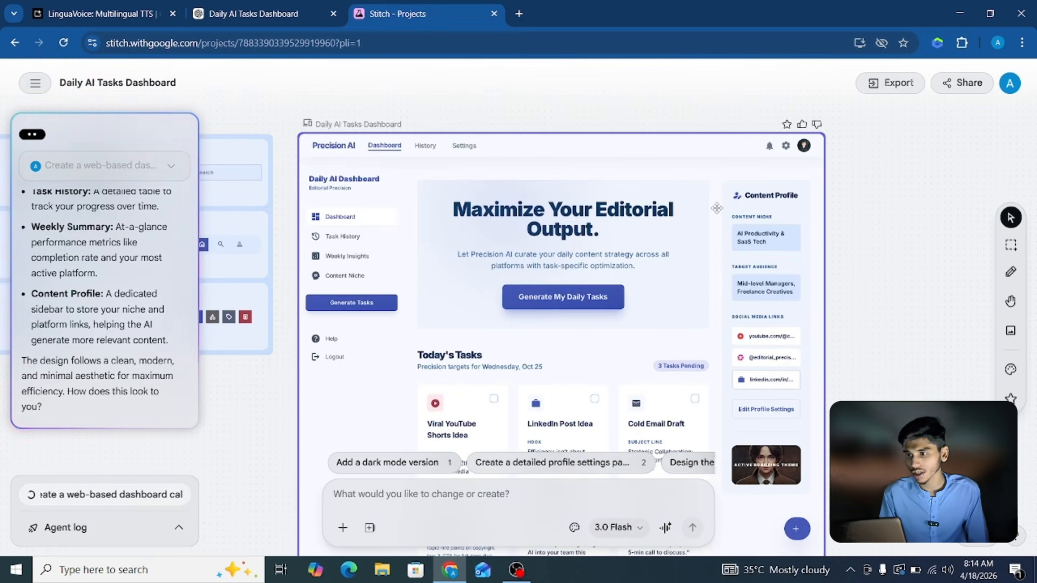
pyautogui.hscroll(6, 918, 214)
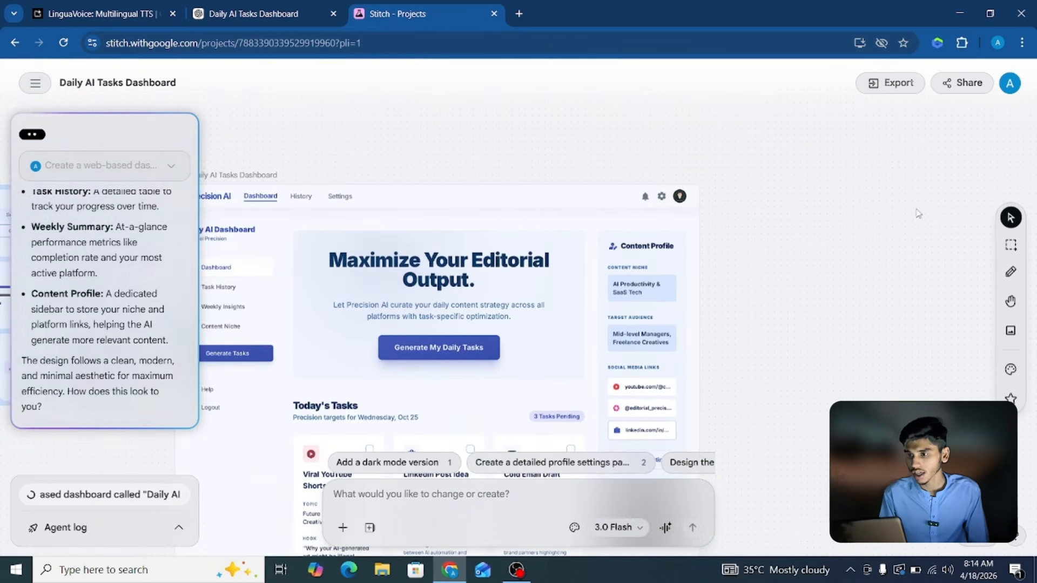
pyautogui.hscroll(-6, 710, 244)
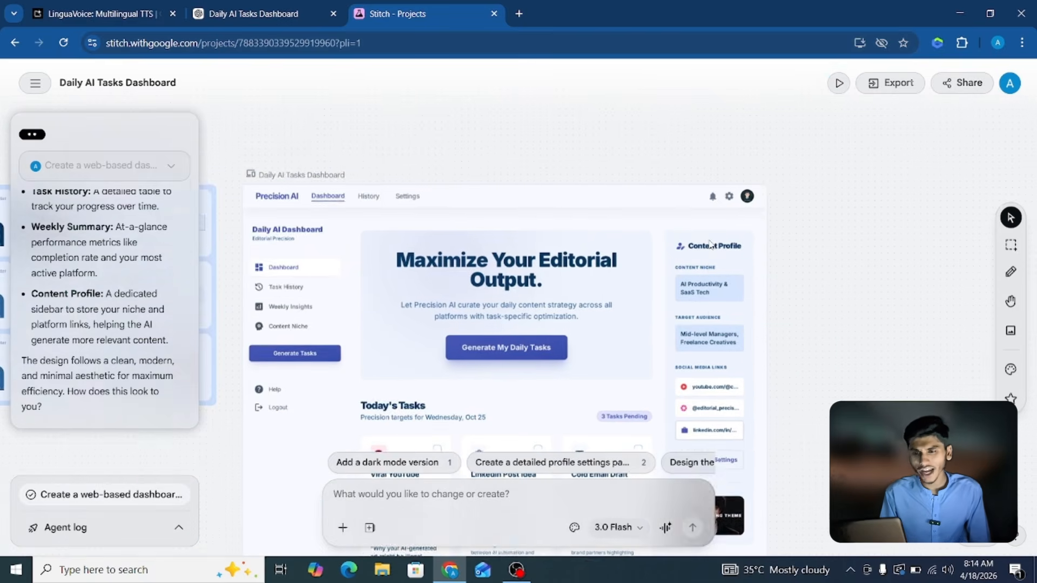
pyautogui.scroll(-5, 710, 244)
pyautogui.scroll(-4, 709, 240)
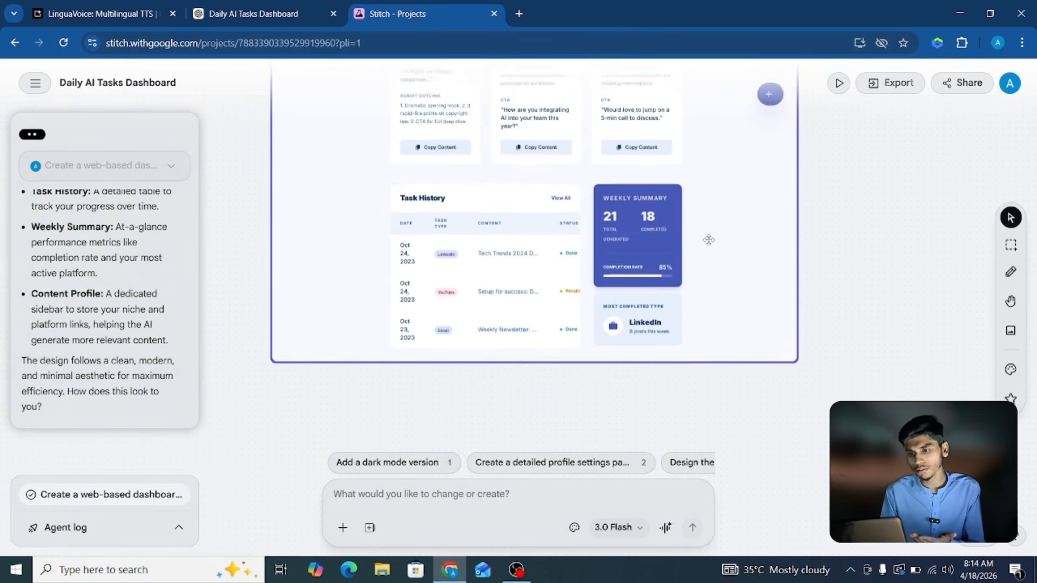
pyautogui.scroll(3, 708, 240)
pyautogui.scroll(5, 709, 241)
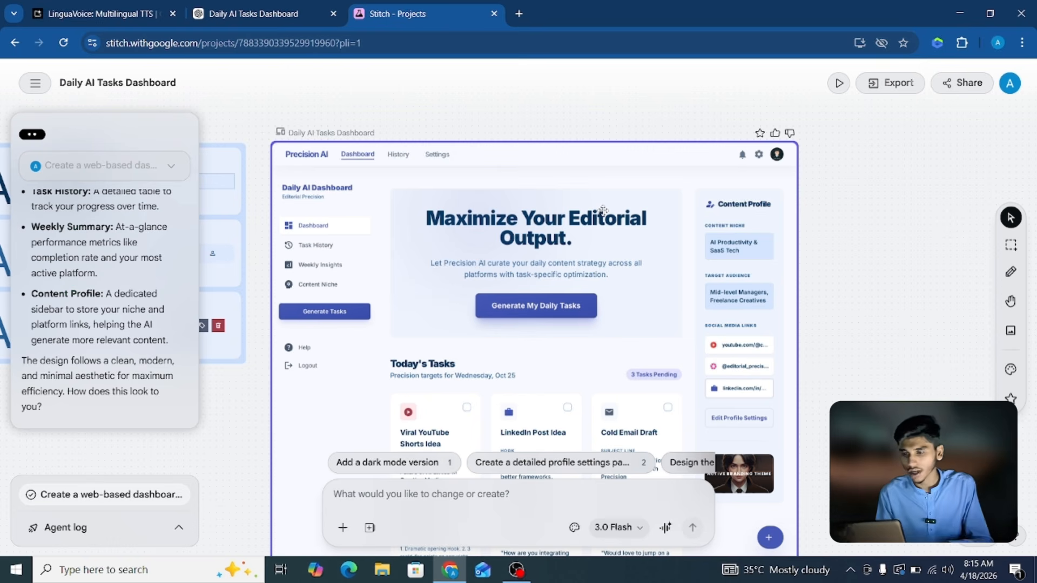
pyautogui.scroll(-5, 603, 210)
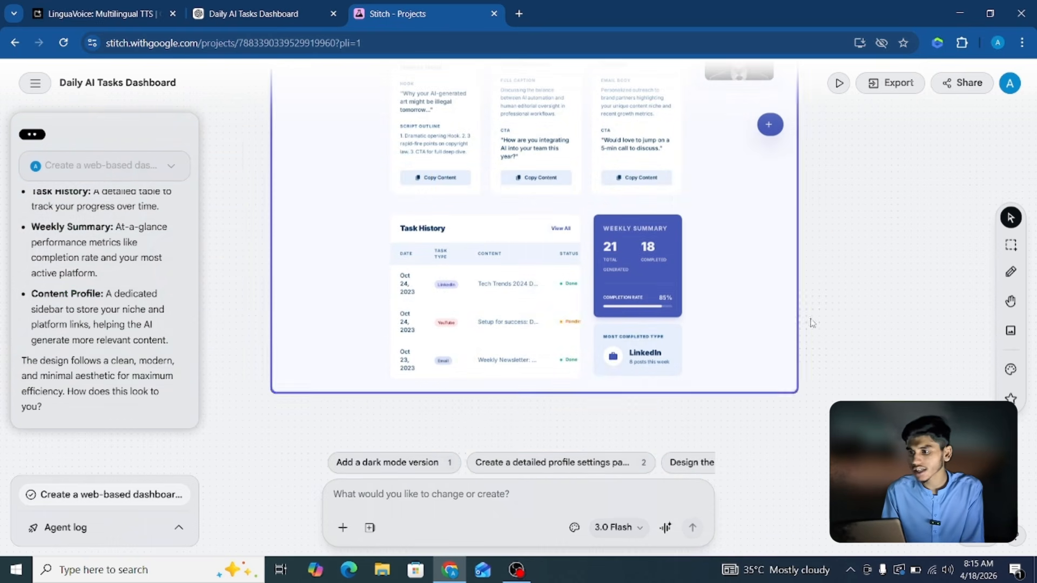
# Select all screens on the Stitch canvas and export the dashboard design to AI Studio.
pyautogui.click(957, 80)
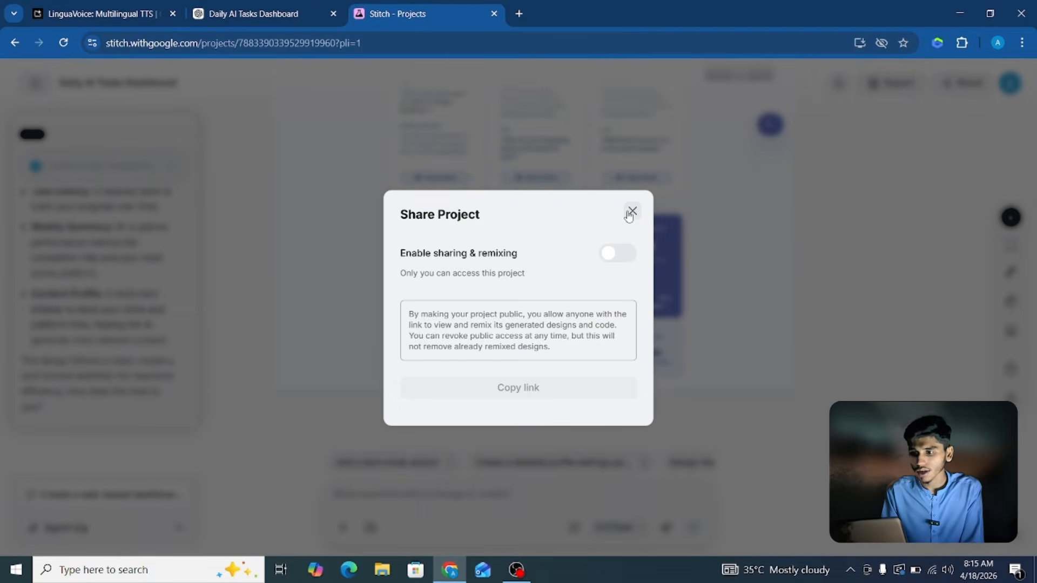
pyautogui.click(630, 212)
pyautogui.click(899, 84)
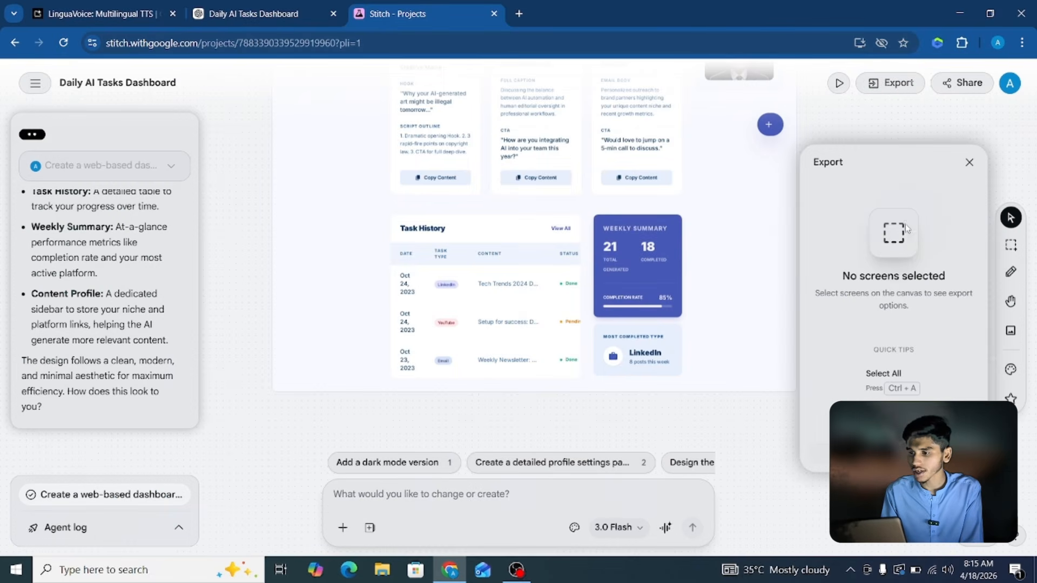
pyautogui.hotkey('ctrl', 'a')
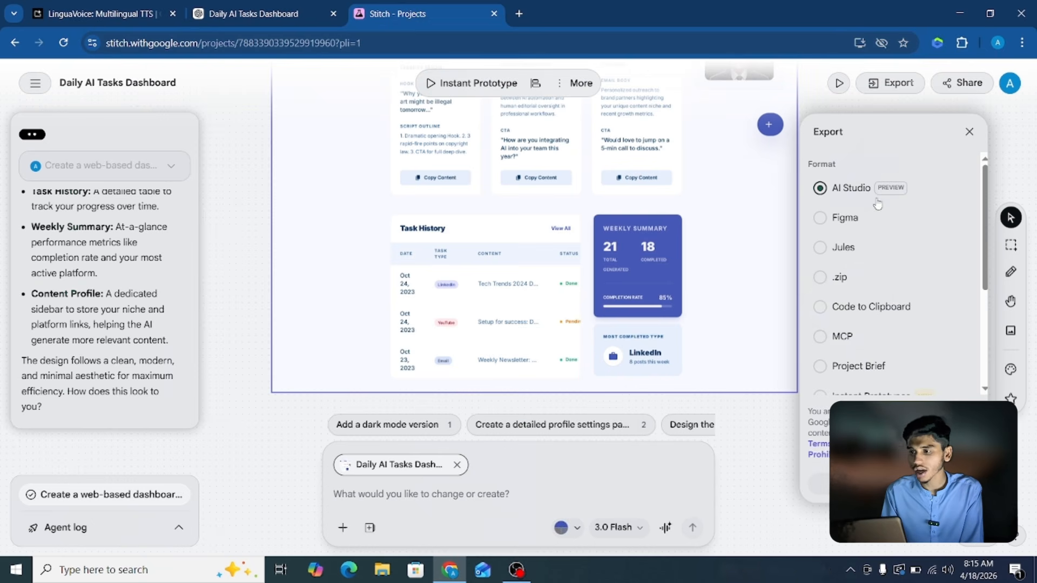
pyautogui.click(894, 484)
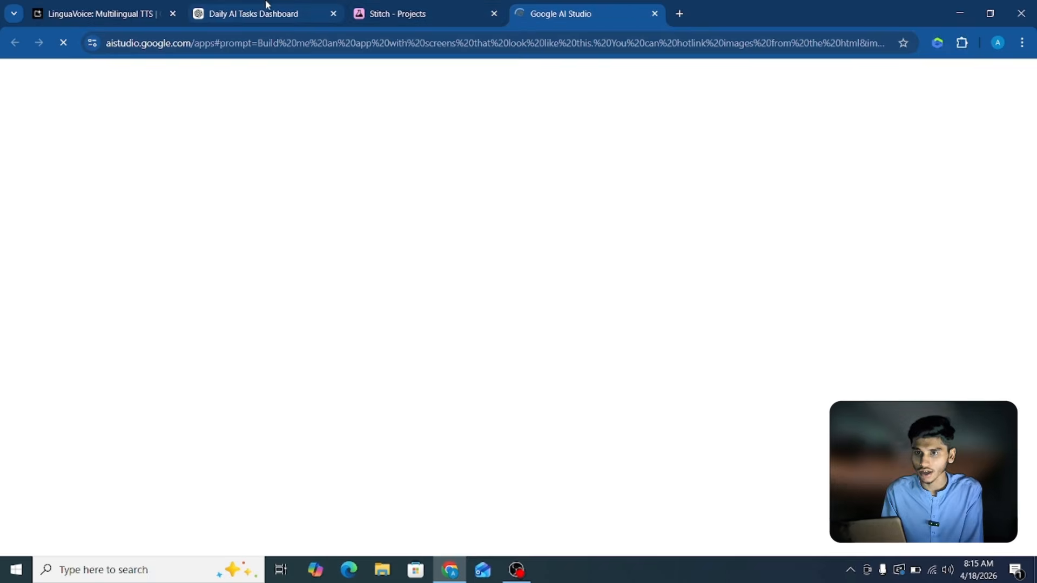
# Switch to ChatGPT and dictate and send an Urdu request for a detailed AI Studio prompt for a fully working tool using the attached Stitch images.
pyautogui.click(265, 4)
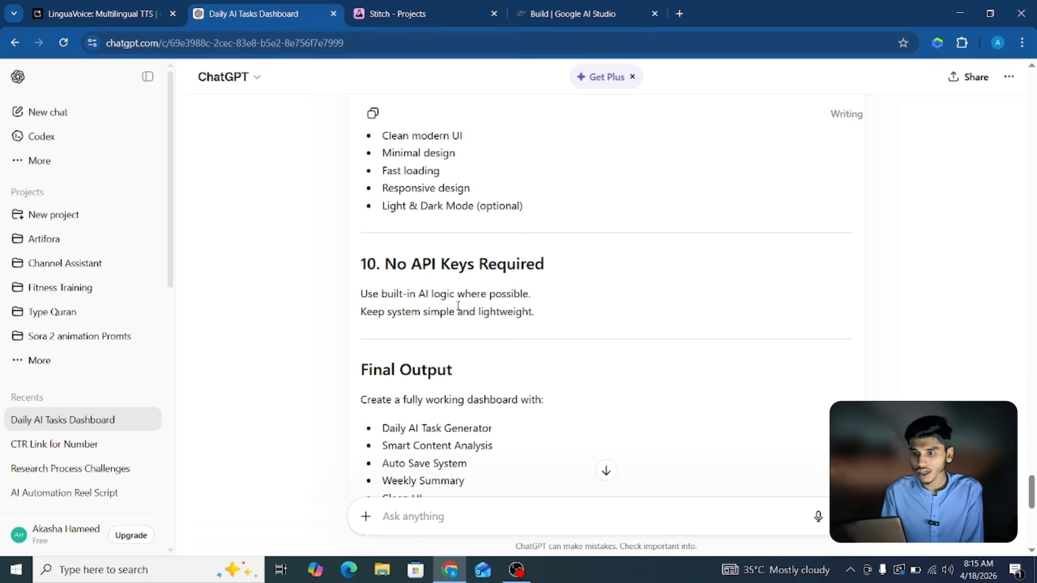
pyautogui.scroll(-8, 449, 420)
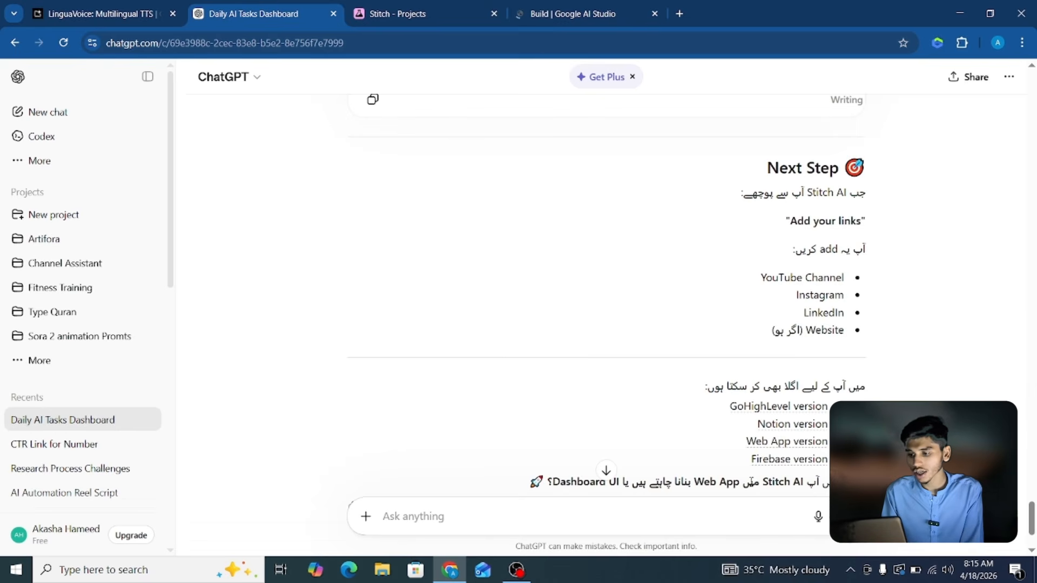
pyautogui.click(818, 517)
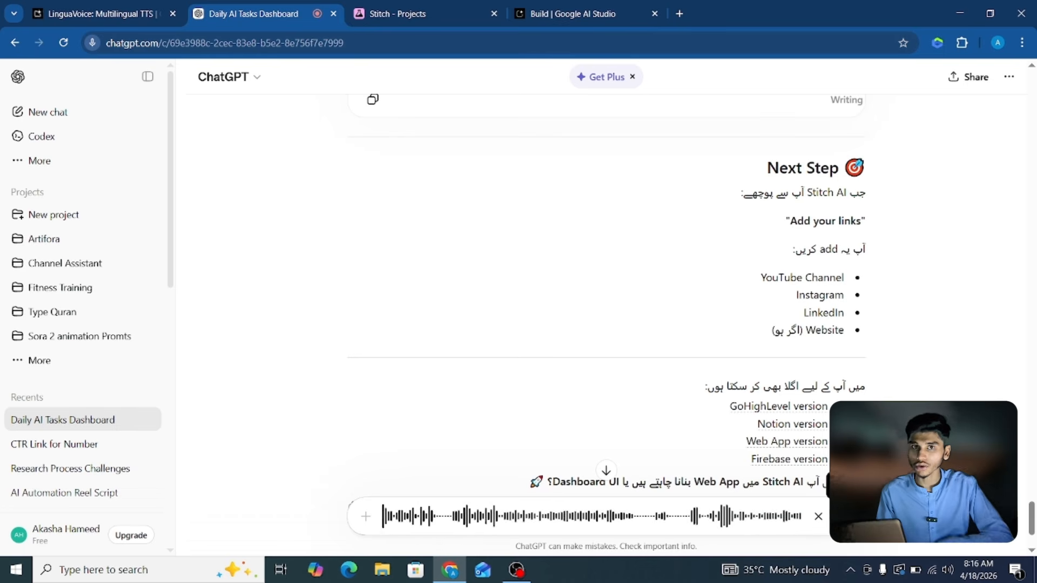
pyautogui.click(846, 516)
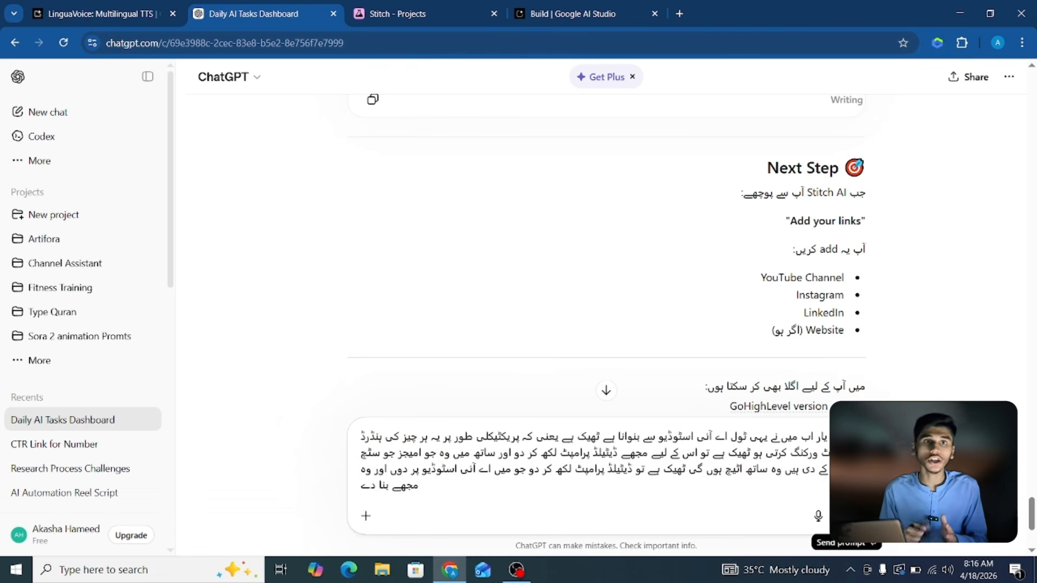
pyautogui.click(846, 516)
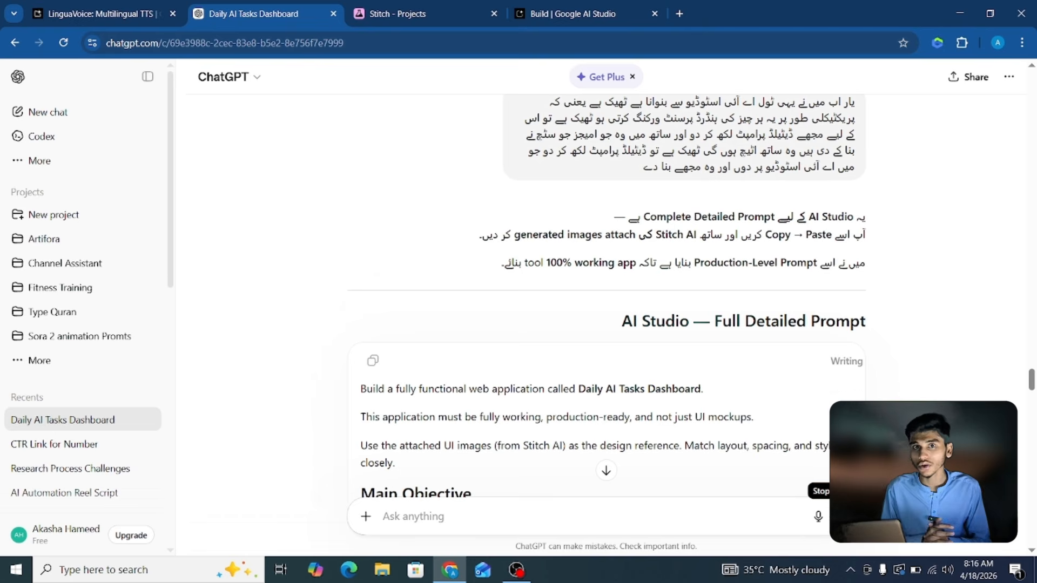
# Copy ChatGPT's AI Studio prompt and paste it into AI Studio in place of the default app description, keeping the attached files.
pyautogui.scroll(-1, 392, 323)
pyautogui.click(373, 296)
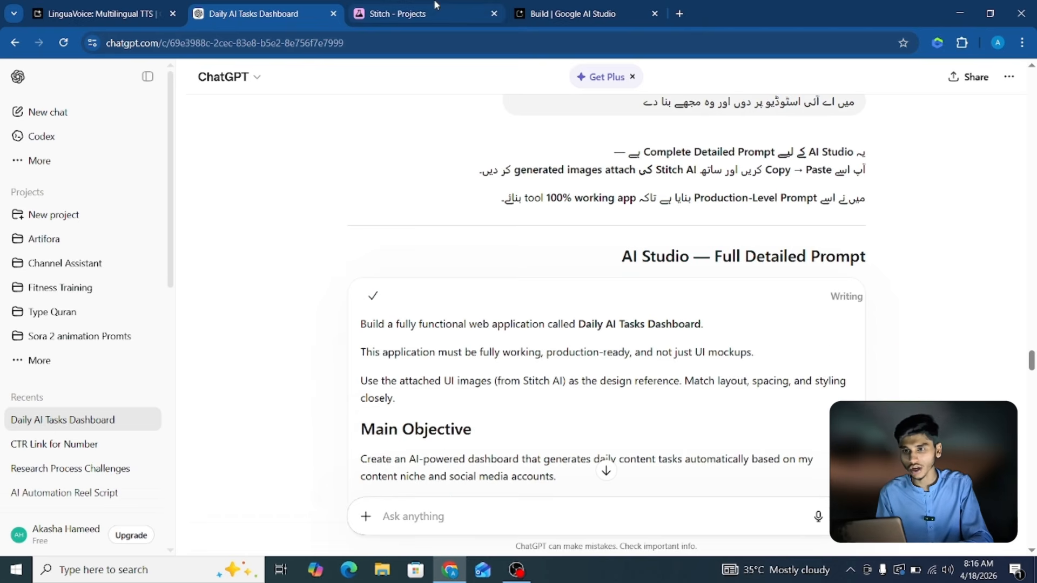
pyautogui.click(397, 13)
pyautogui.click(557, 13)
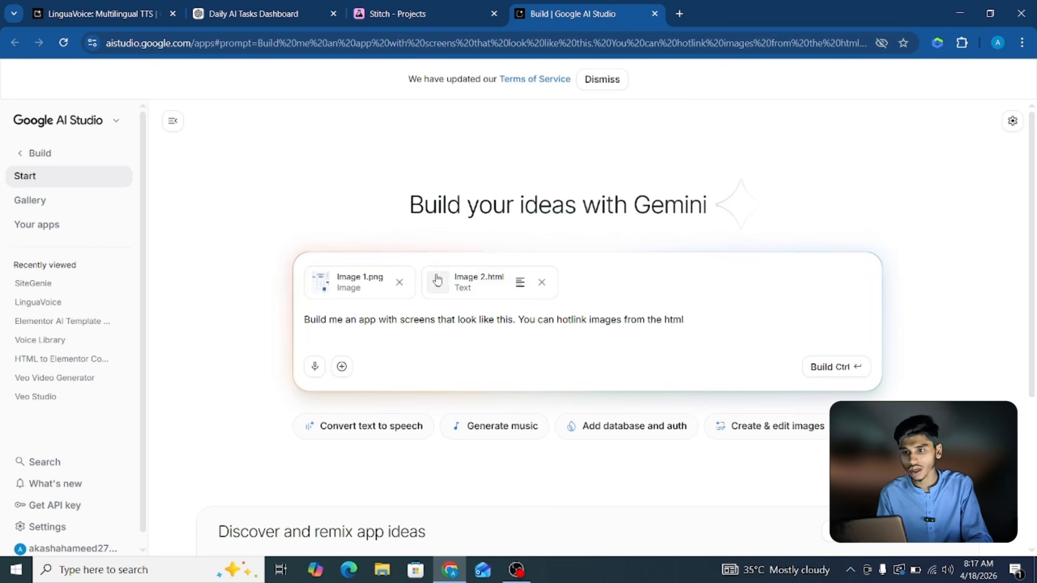
pyautogui.tripleClick(642, 324)
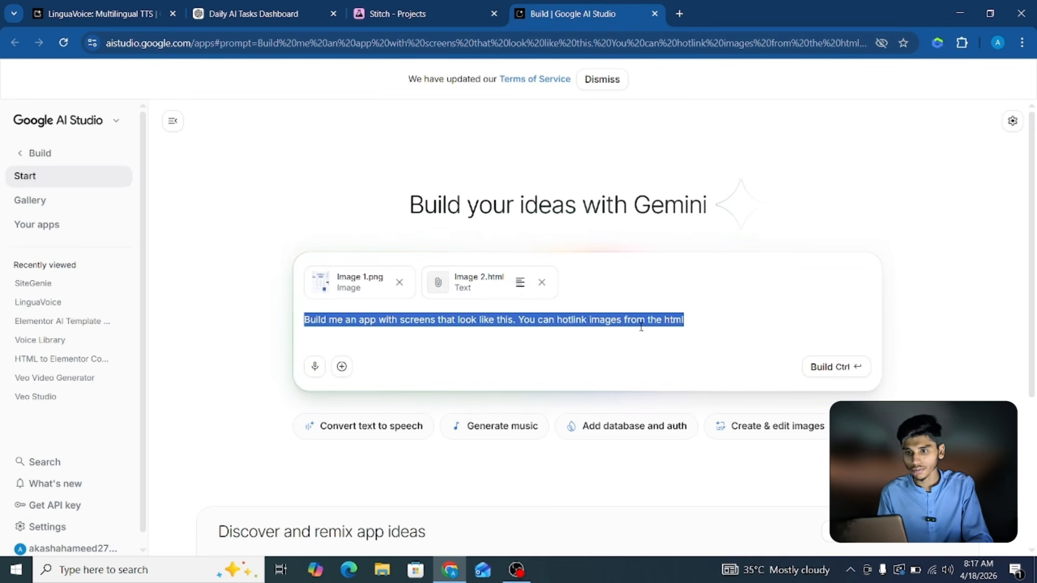
pyautogui.press('BackSpace')
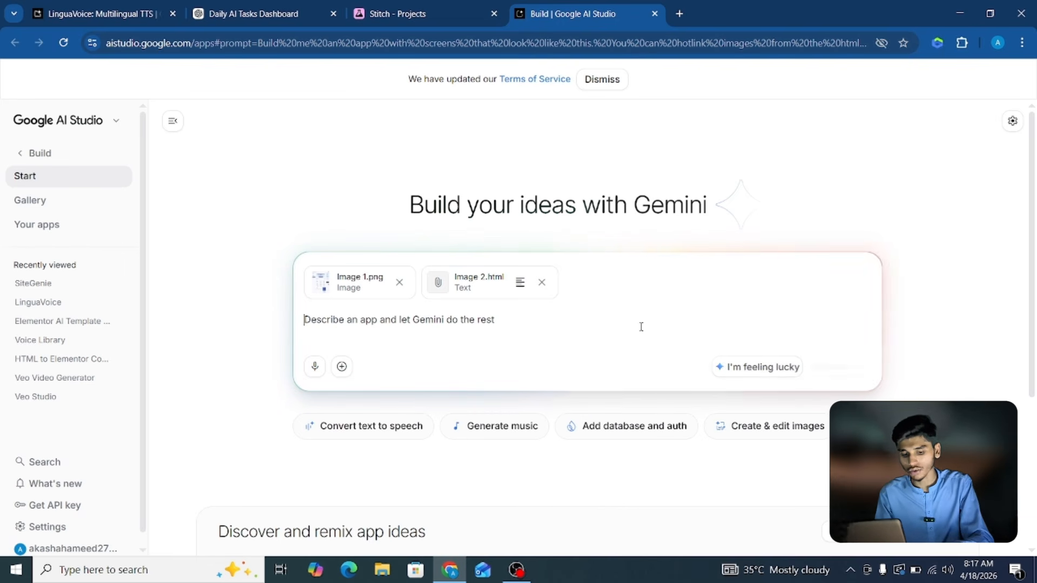
pyautogui.hotkey('ctrl', 'v')
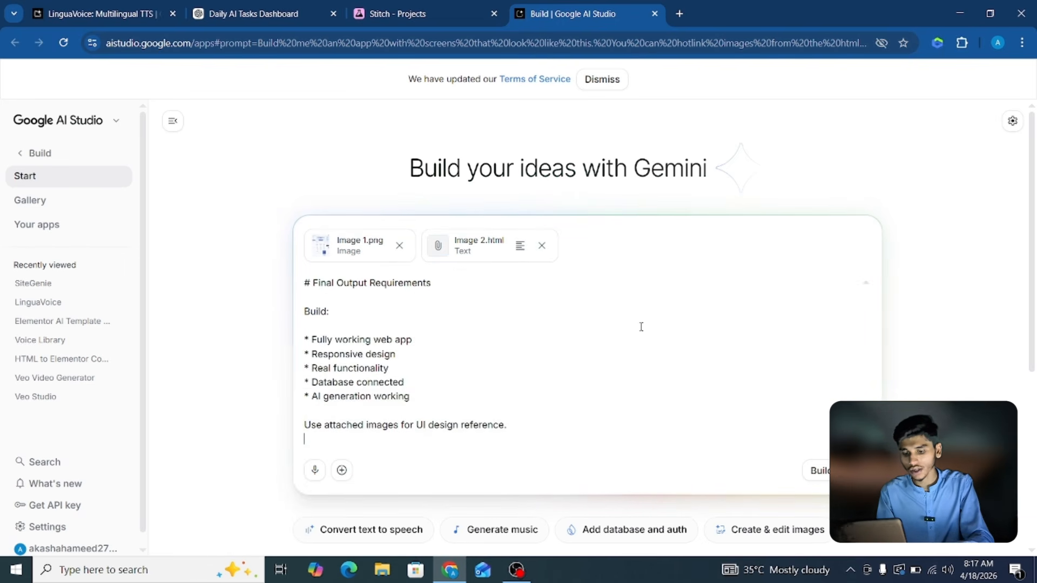
# Start building the app from the pasted prompt and allow AI Studio to show notifications.
pyautogui.scroll(2, 719, 329)
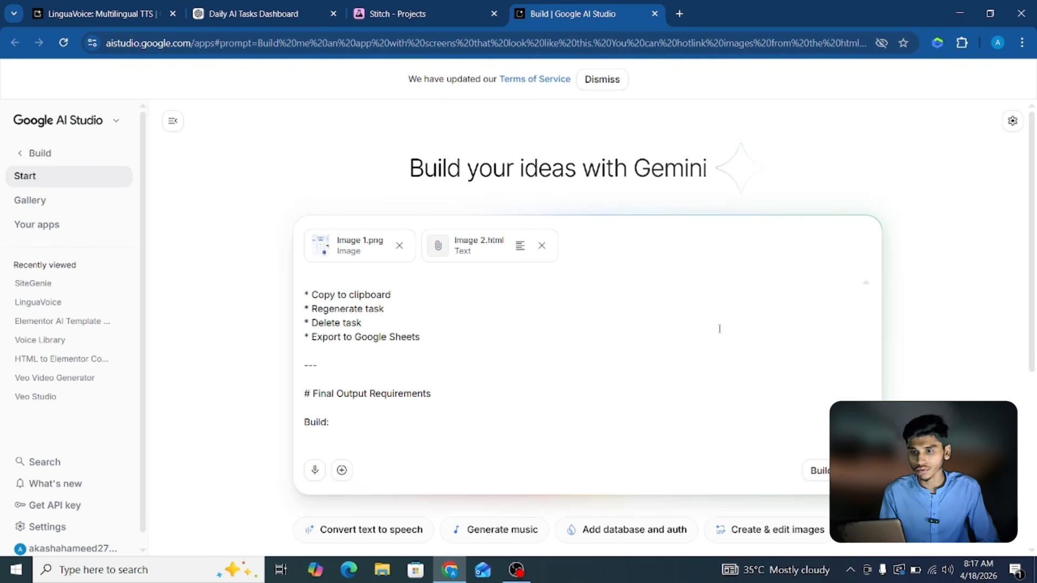
pyautogui.click(815, 470)
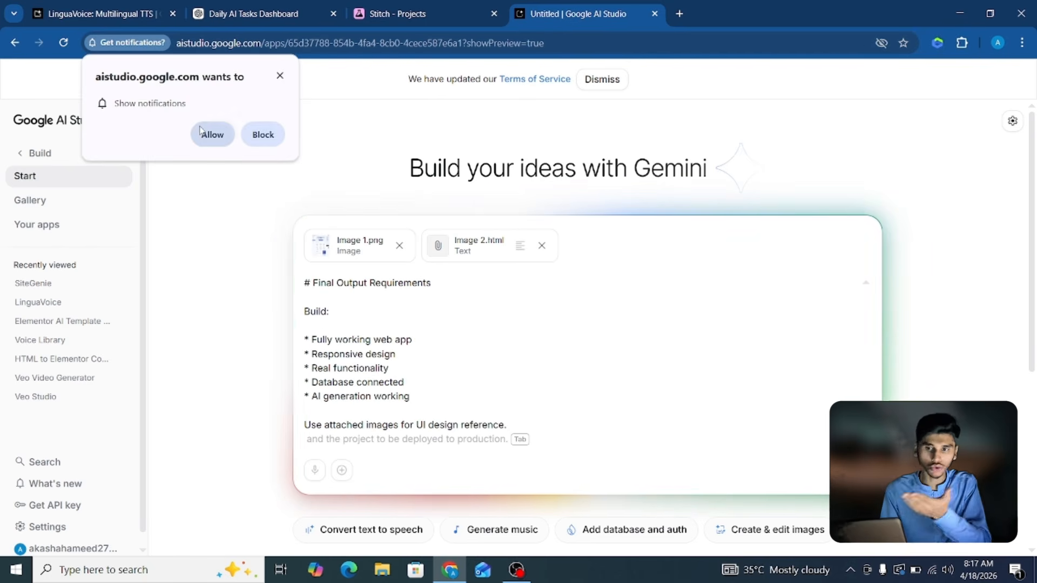
pyautogui.click(206, 132)
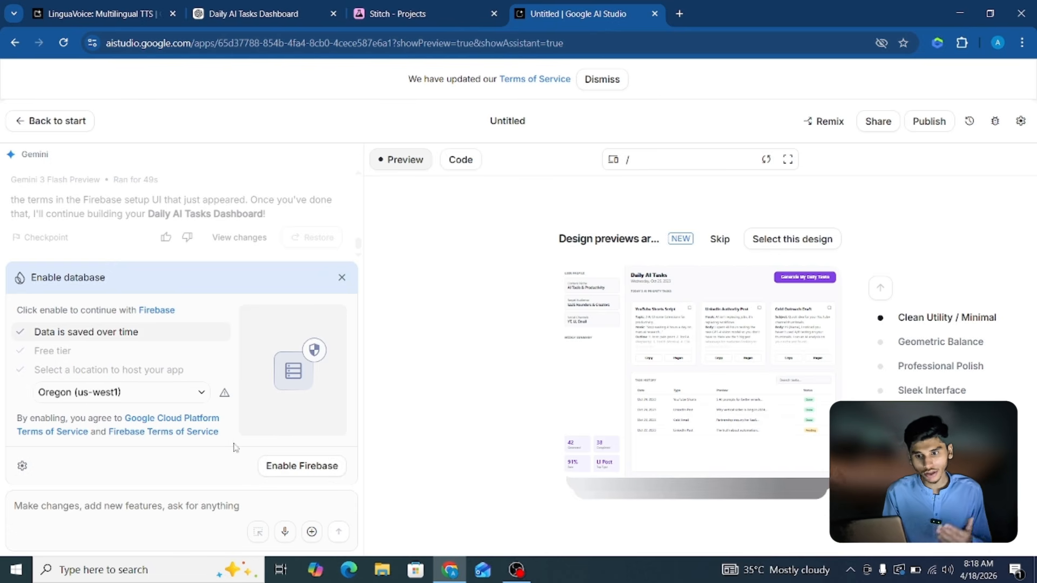
# Look through the hosting locations, keep Oregon (us-west1) and enable the Firebase database for the app.
pyautogui.click(157, 398)
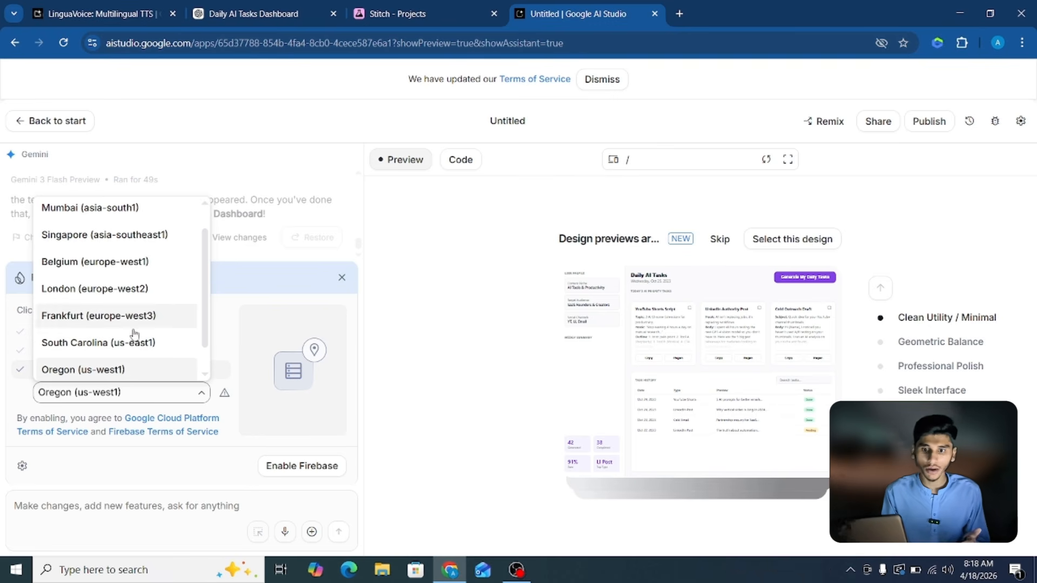
pyautogui.scroll(1, 125, 281)
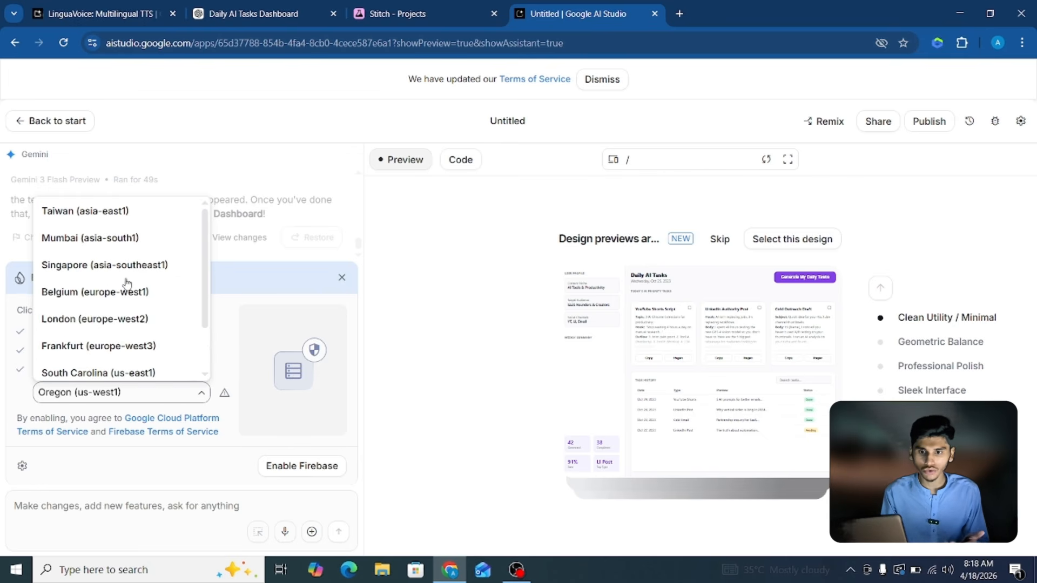
pyautogui.scroll(-2, 126, 283)
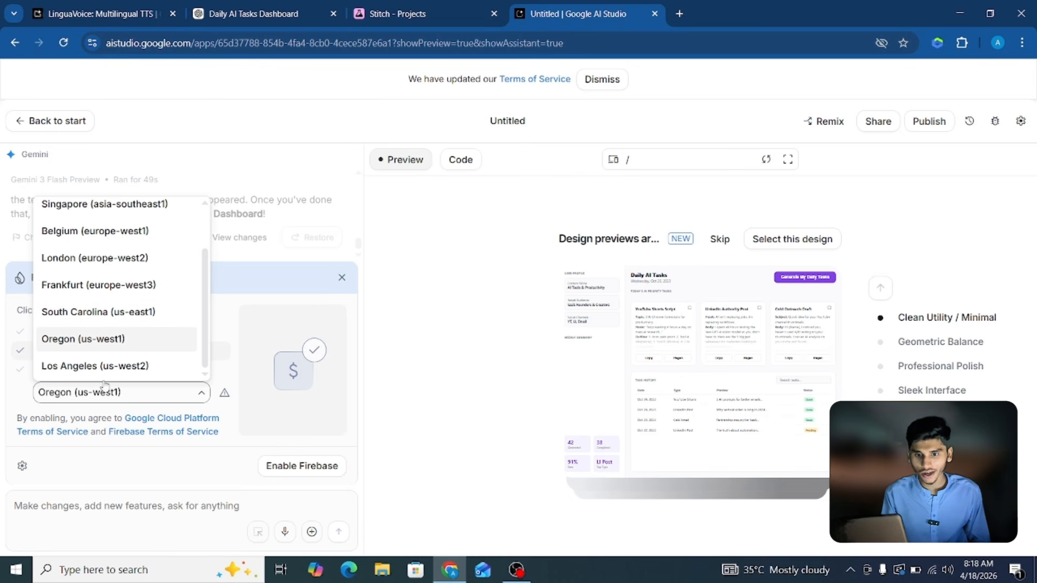
pyautogui.click(113, 394)
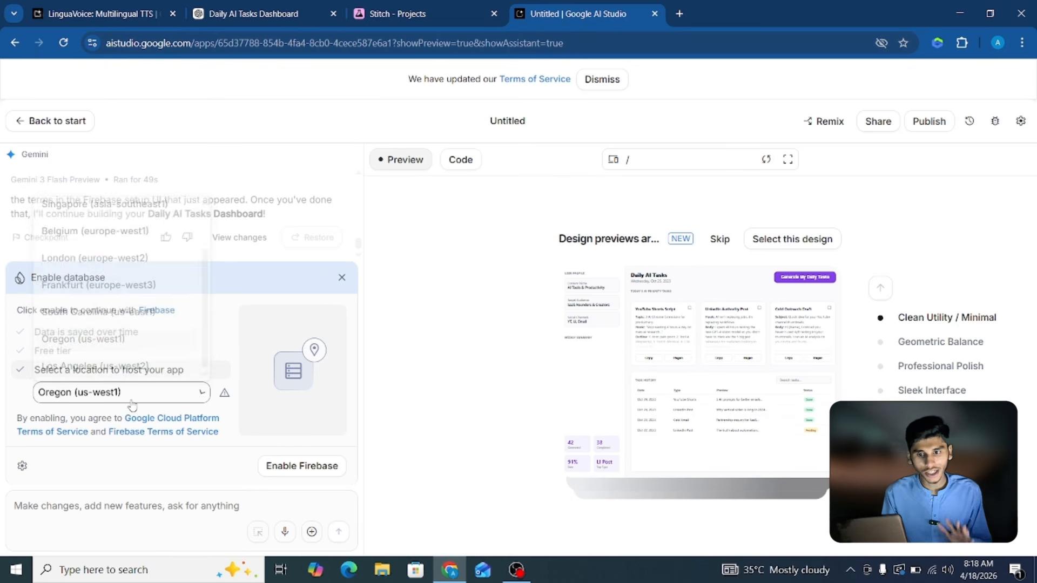
pyautogui.click(291, 468)
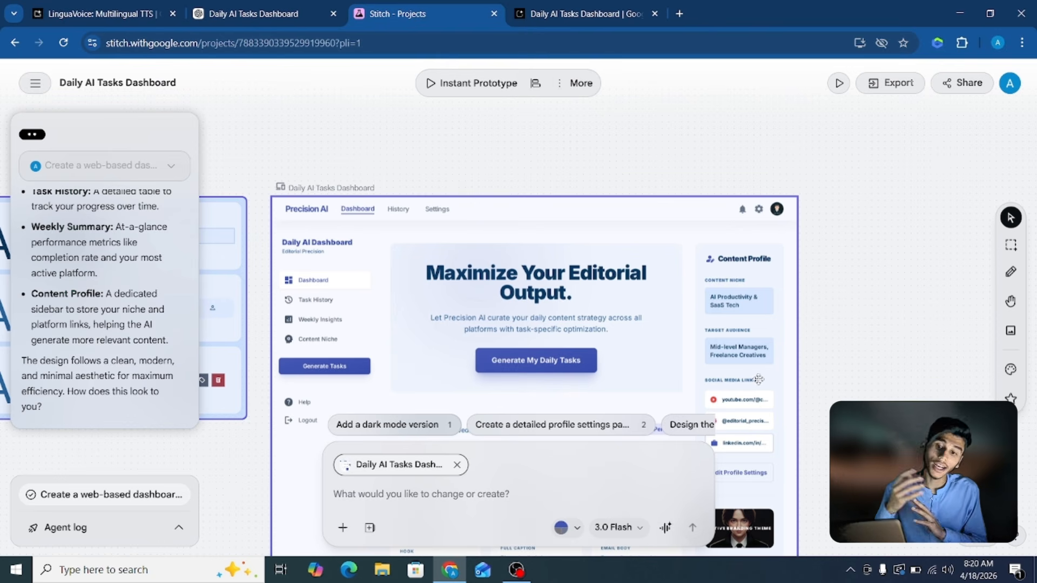
# Examine the Stitch design's hero area, today's task cards and content profile.
pyautogui.scroll(-5, 607, 303)
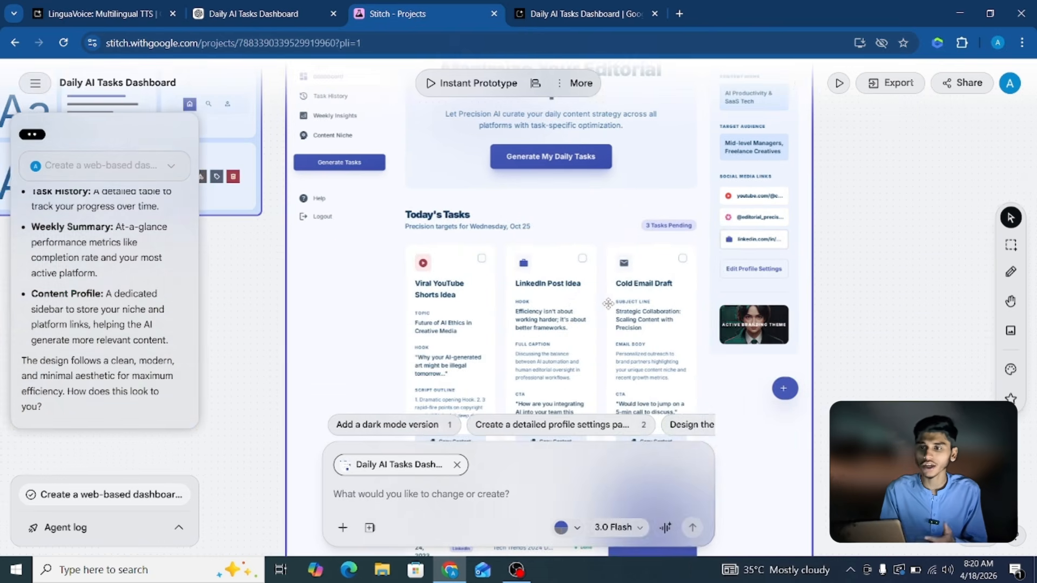
pyautogui.hscroll(-3, 608, 303)
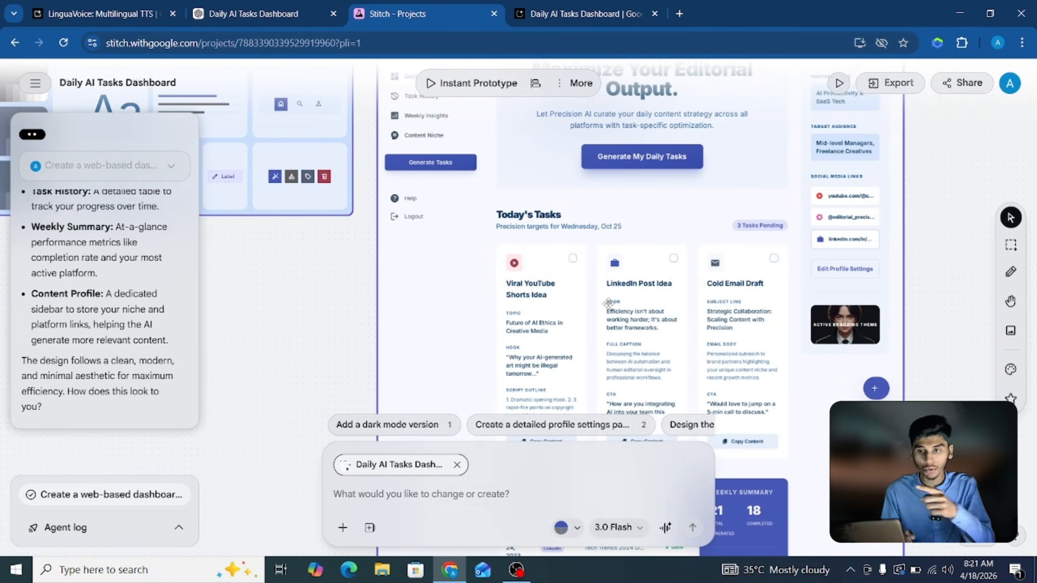
pyautogui.hscroll(2, 608, 304)
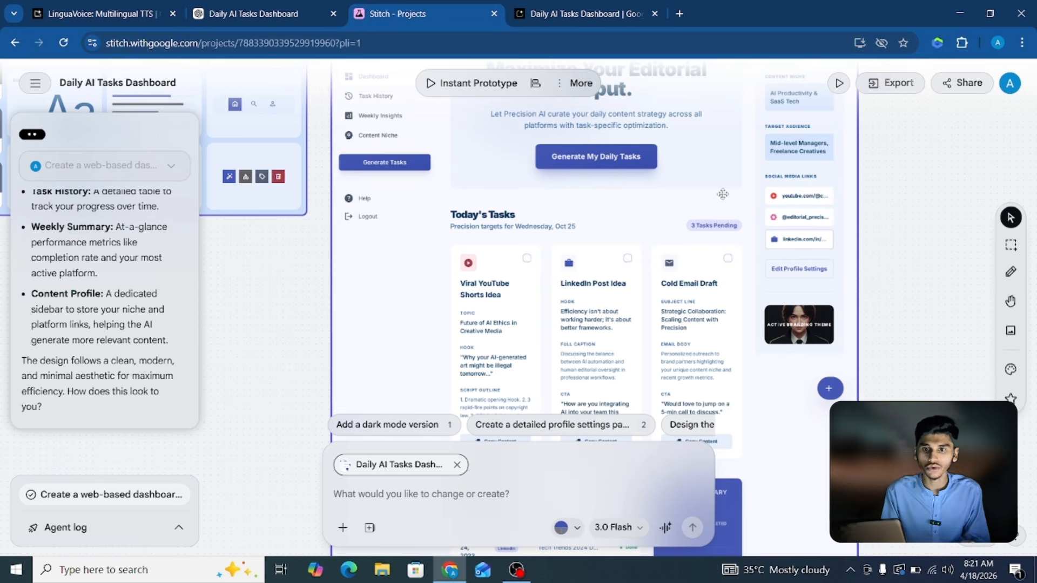
pyautogui.scroll(-1, 722, 194)
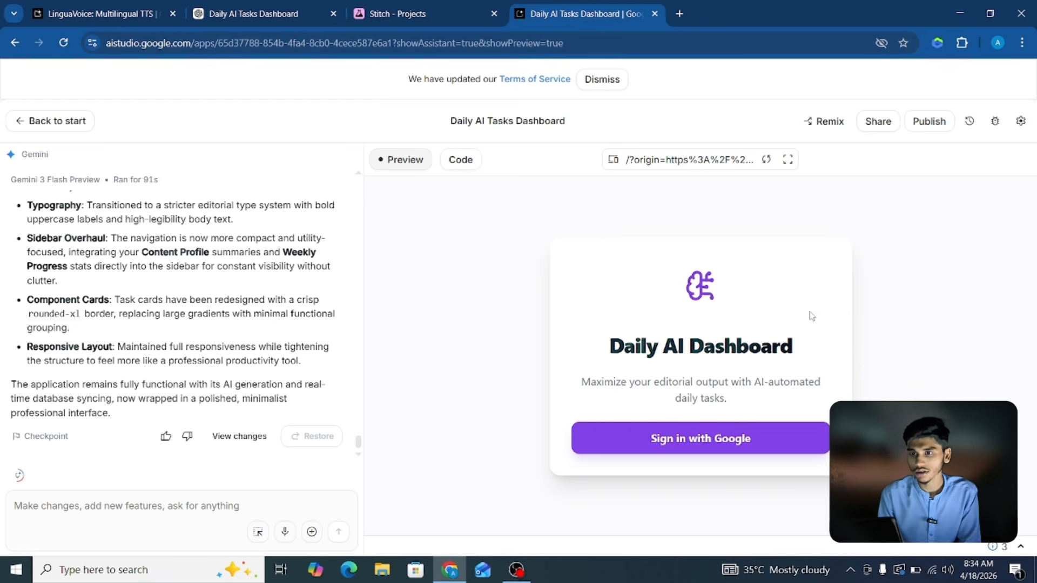
# Show the built Daily AI Dashboard preview in full screen in AI Studio and sign in with Google.
pyautogui.click(400, 4)
pyautogui.click(515, 4)
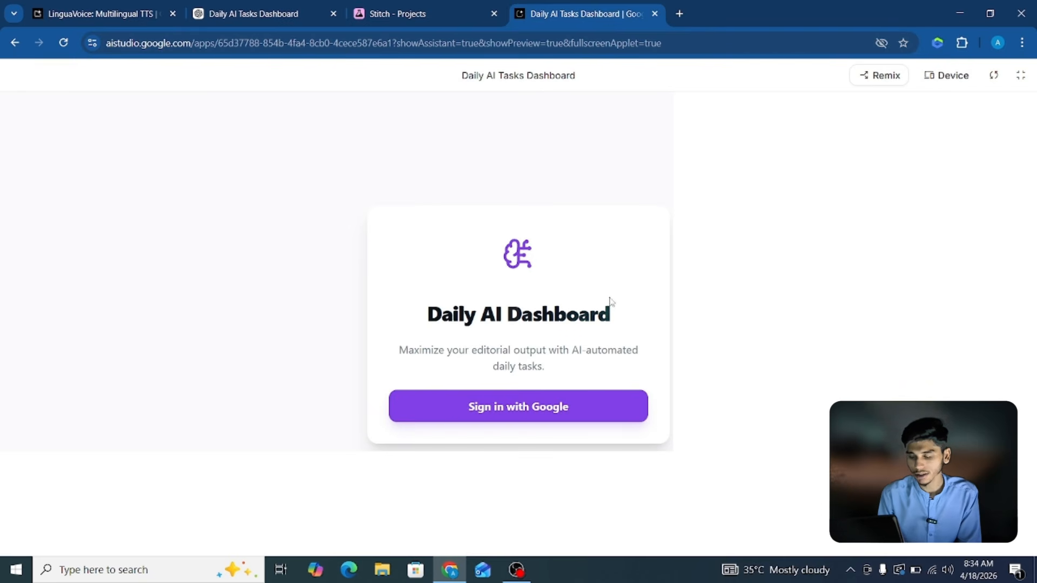
pyautogui.click(513, 412)
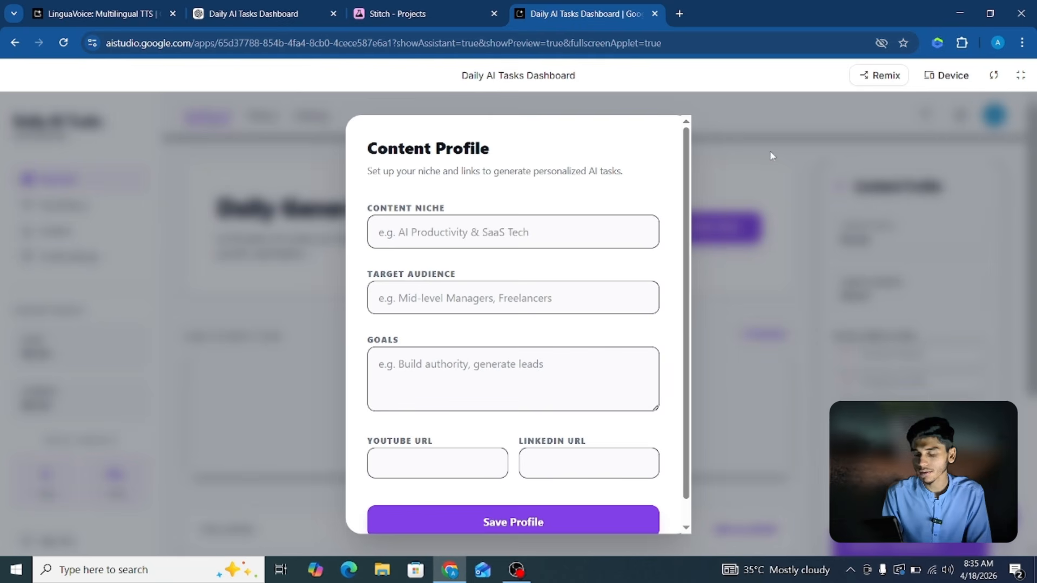
# Set the content niche to "AI Solutions, Automations", target audience to "Student, Buisiness Owners. Freelancing" and goals to "Educate People to Automate their Buisnesses".
pyautogui.scroll(-1, 615, 259)
pyautogui.scroll(1, 616, 260)
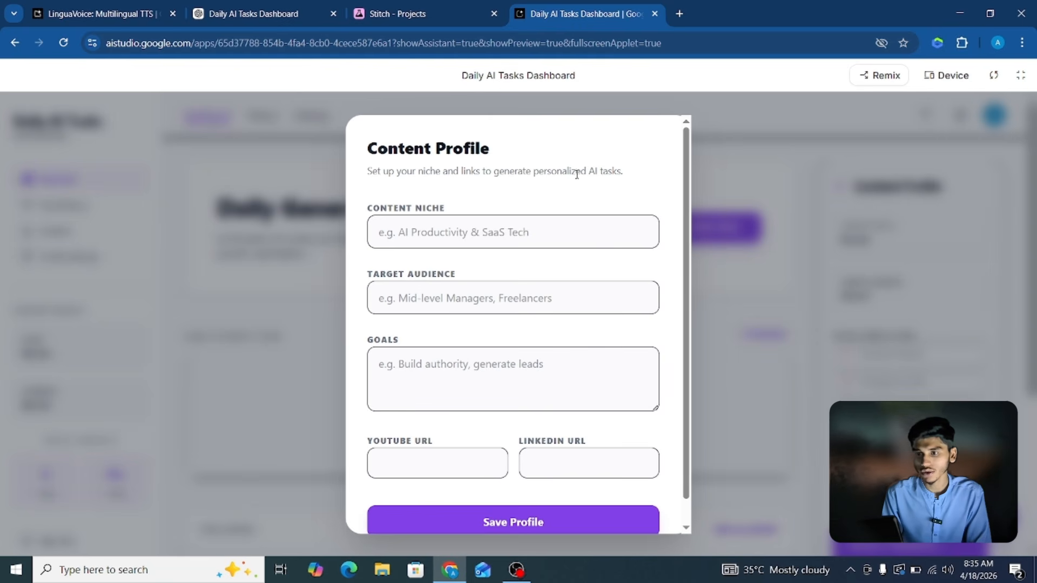
pyautogui.click(479, 223)
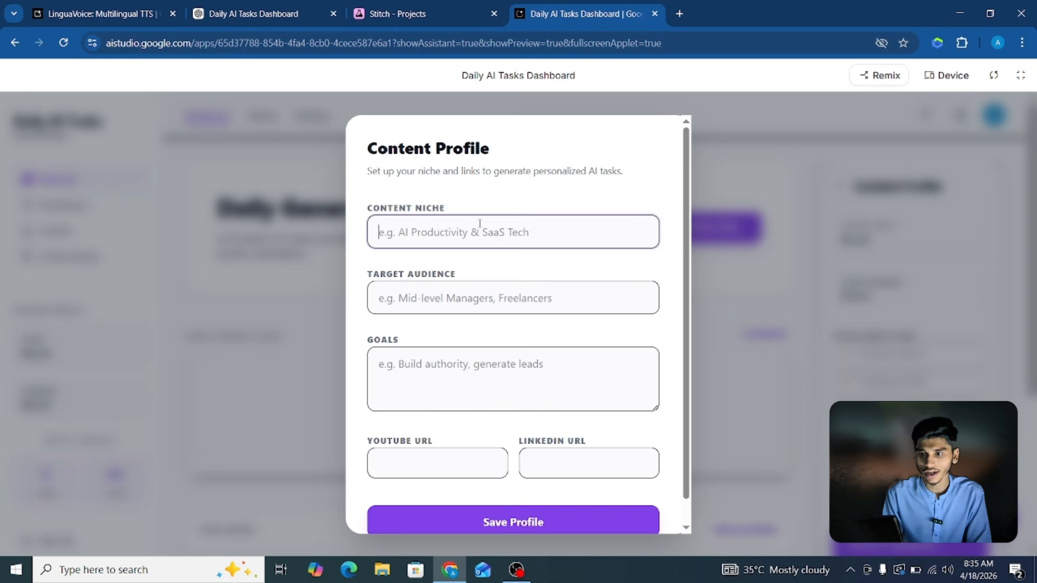
pyautogui.click(447, 297)
pyautogui.click(419, 370)
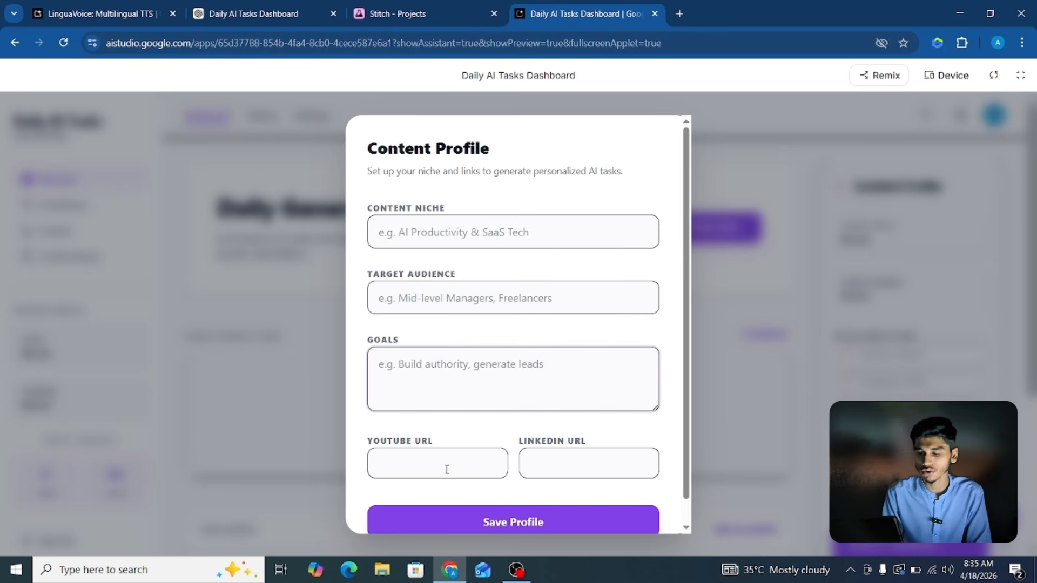
# Enter the YouTube and LinkedIn profile URLs and save the content profile.
pyautogui.click(446, 469)
pyautogui.click(562, 452)
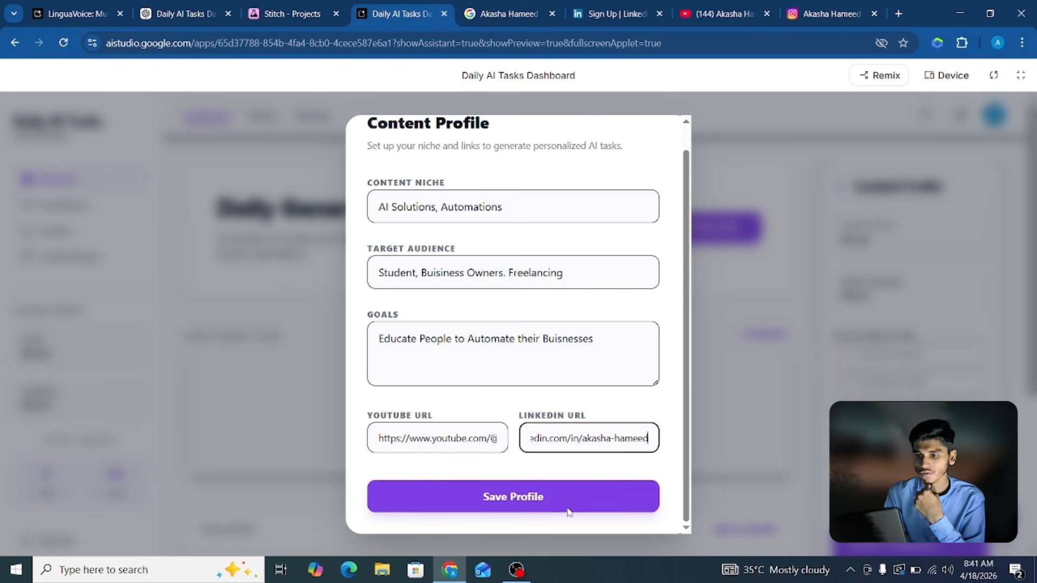
pyautogui.click(529, 507)
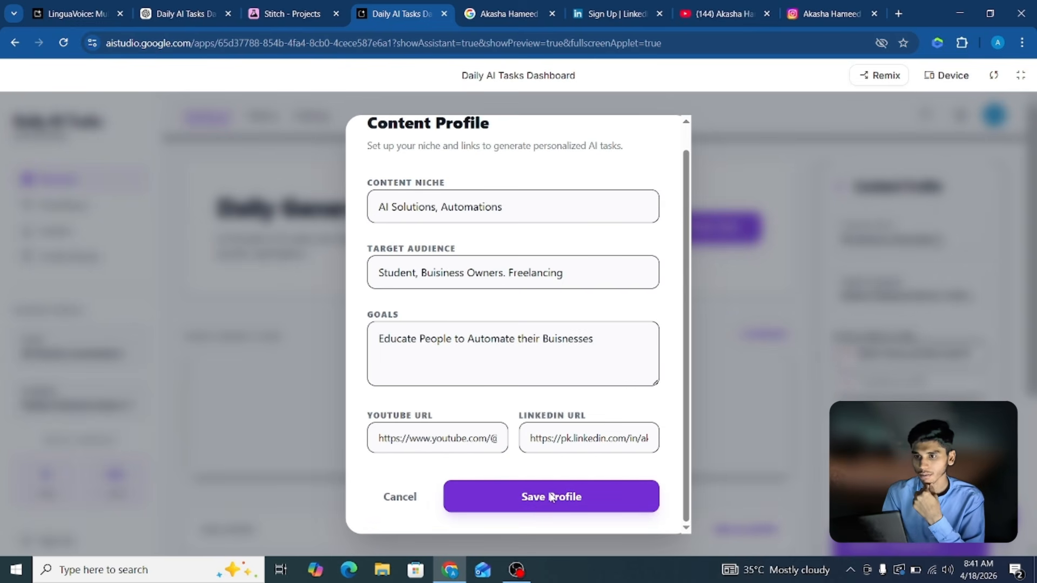
pyautogui.click(551, 497)
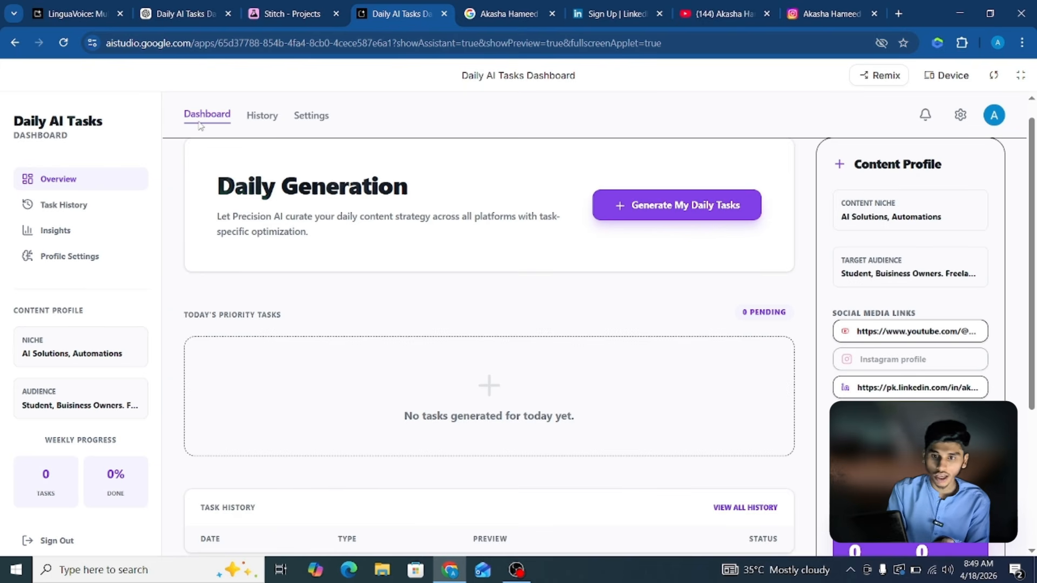
# Review the dashboard's overview, including priority tasks, task history and weekly summary, and exit the full-screen preview.
pyautogui.click(199, 123)
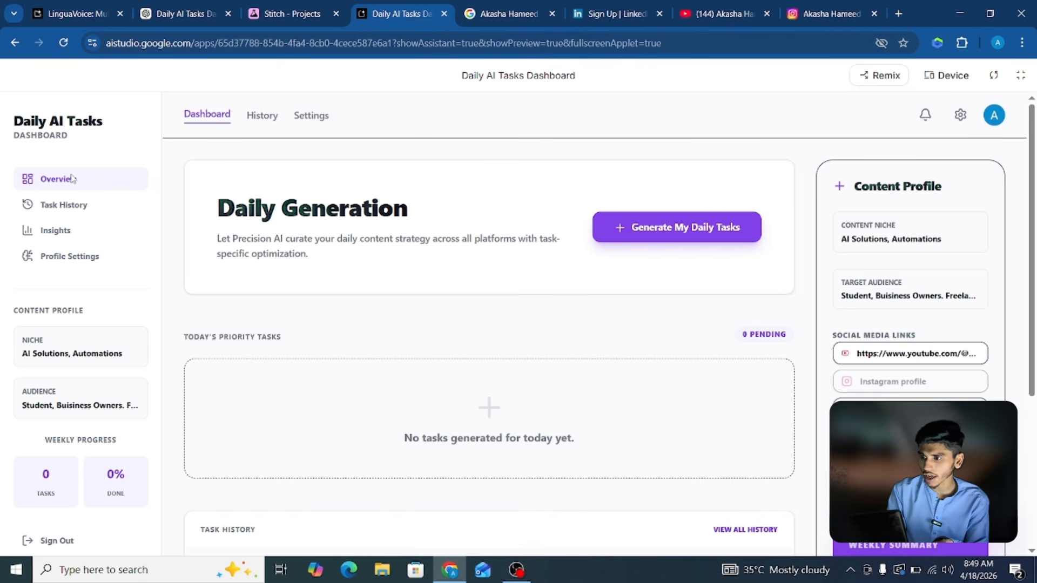
pyautogui.scroll(-4, 573, 254)
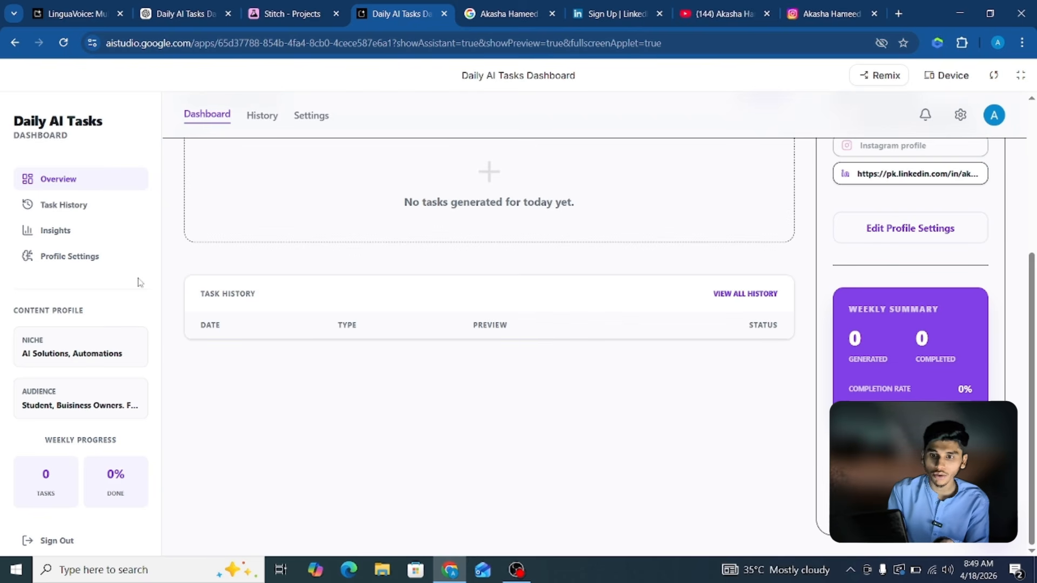
pyautogui.scroll(4, 405, 236)
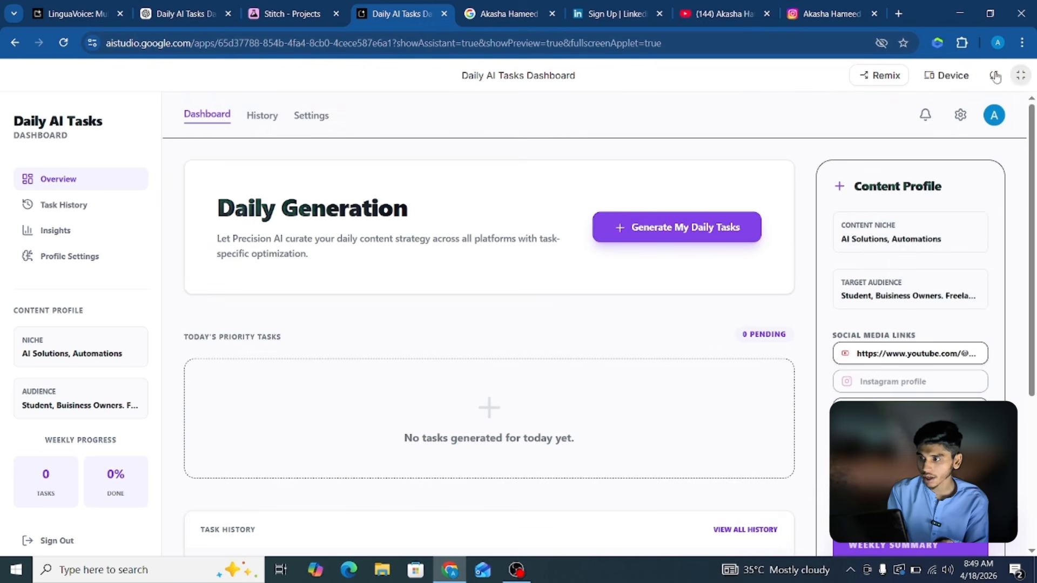
pyautogui.click(1021, 76)
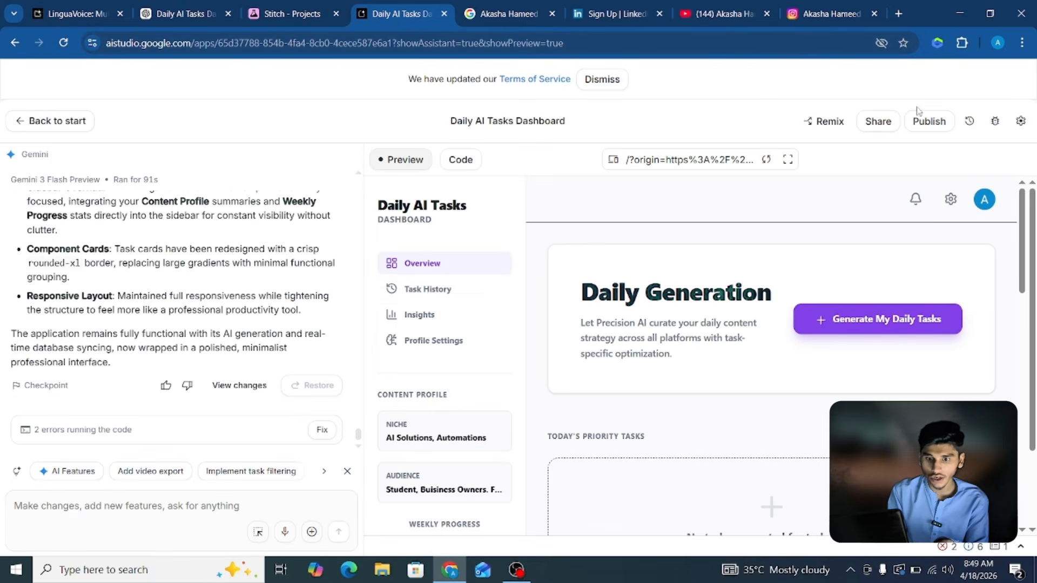